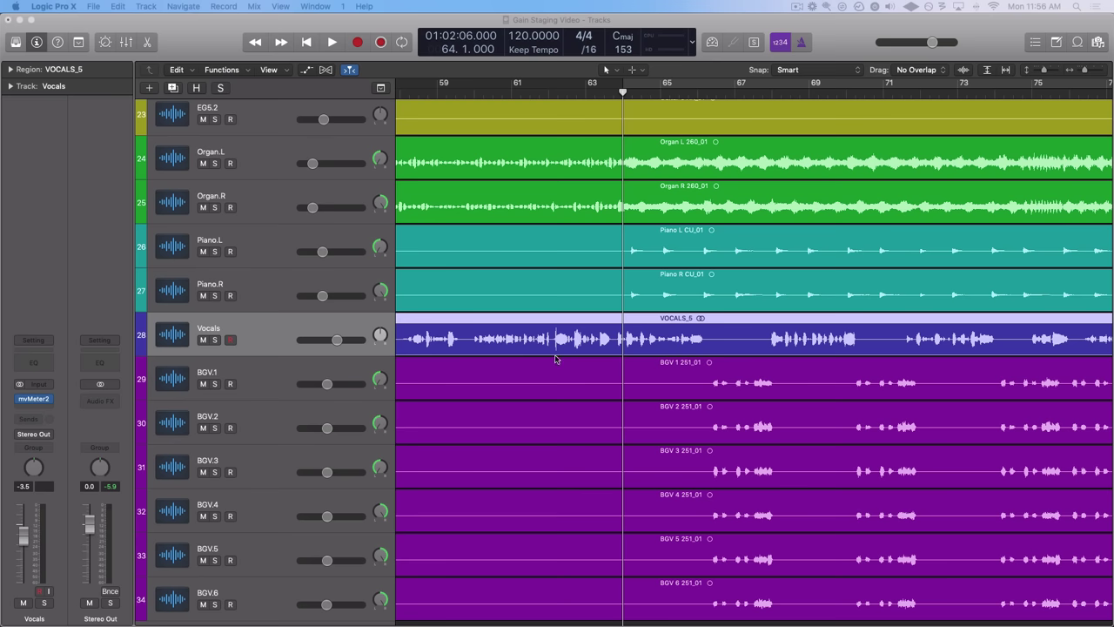
Step: Load a stereo Compressor on Vocals and, playing from bar 60, raise its fader to -3.3 dB
{"action": "left_click", "coordinate": [481, 96]}
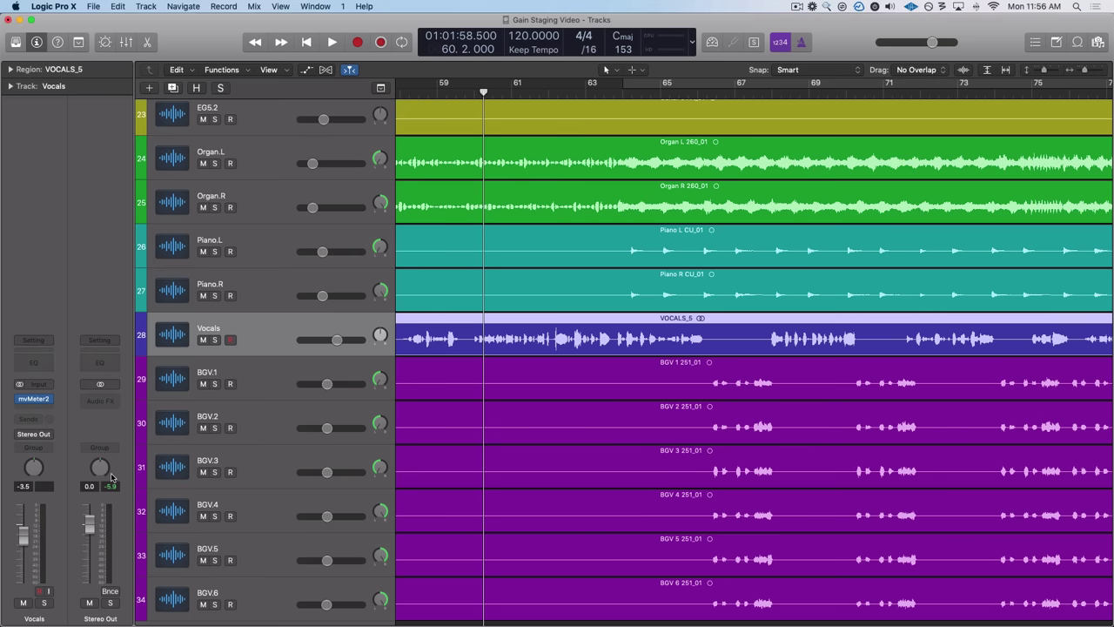
{"action": "left_click", "coordinate": [50, 399]}
{"action": "mouse_move", "coordinate": [91, 342]}
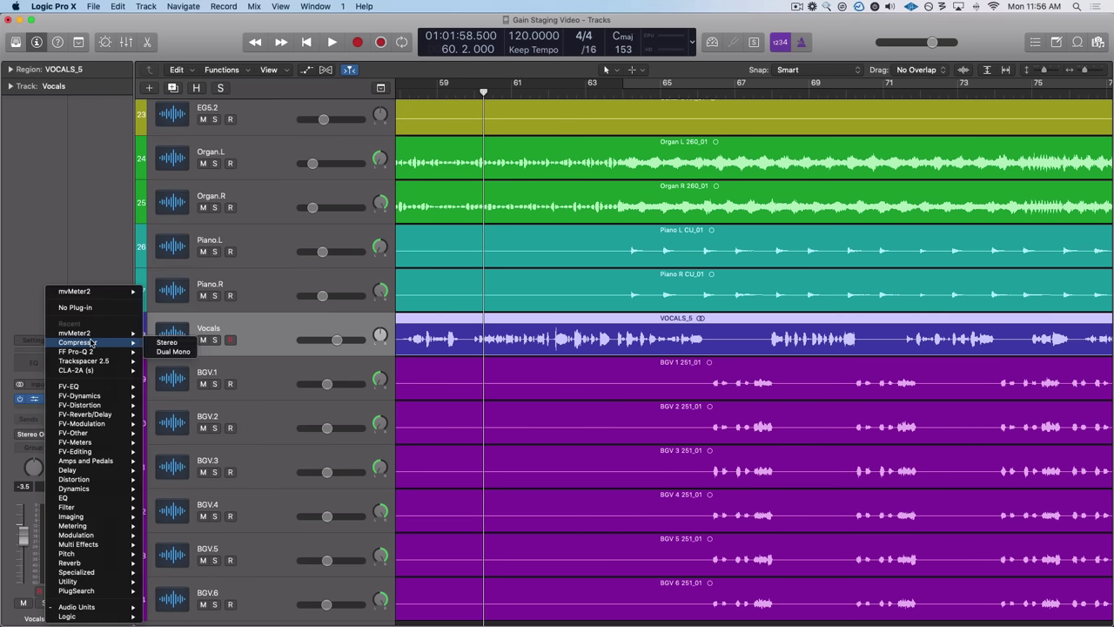
{"action": "left_click", "coordinate": [166, 343]}
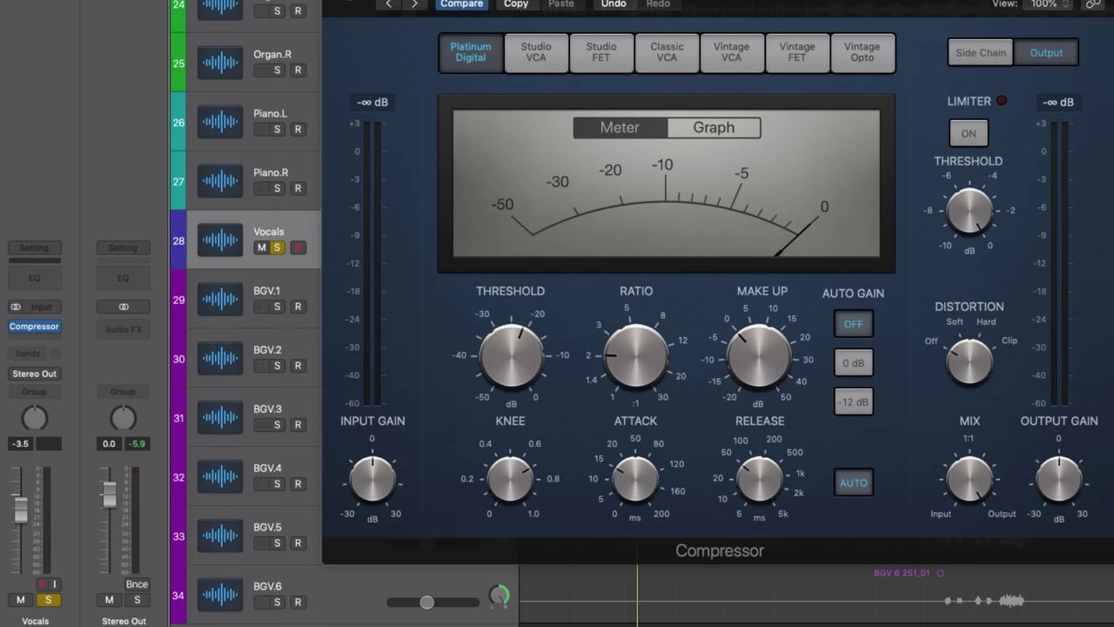
{"action": "key", "text": "space"}
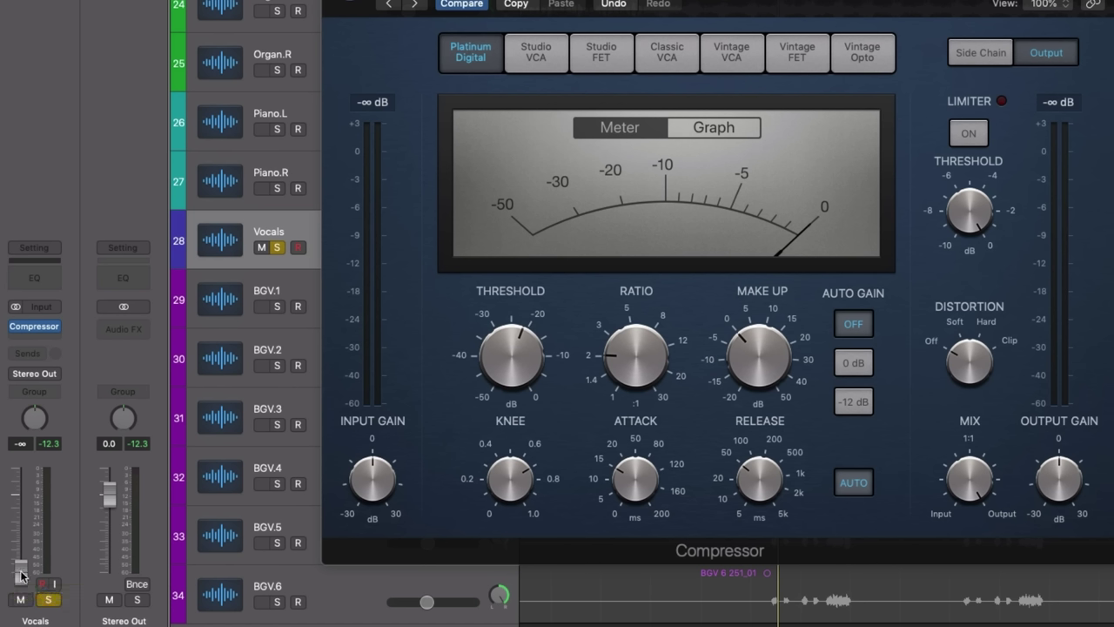
{"action": "left_click_drag", "start_coordinate": [22, 575], "coordinate": [21, 506]}
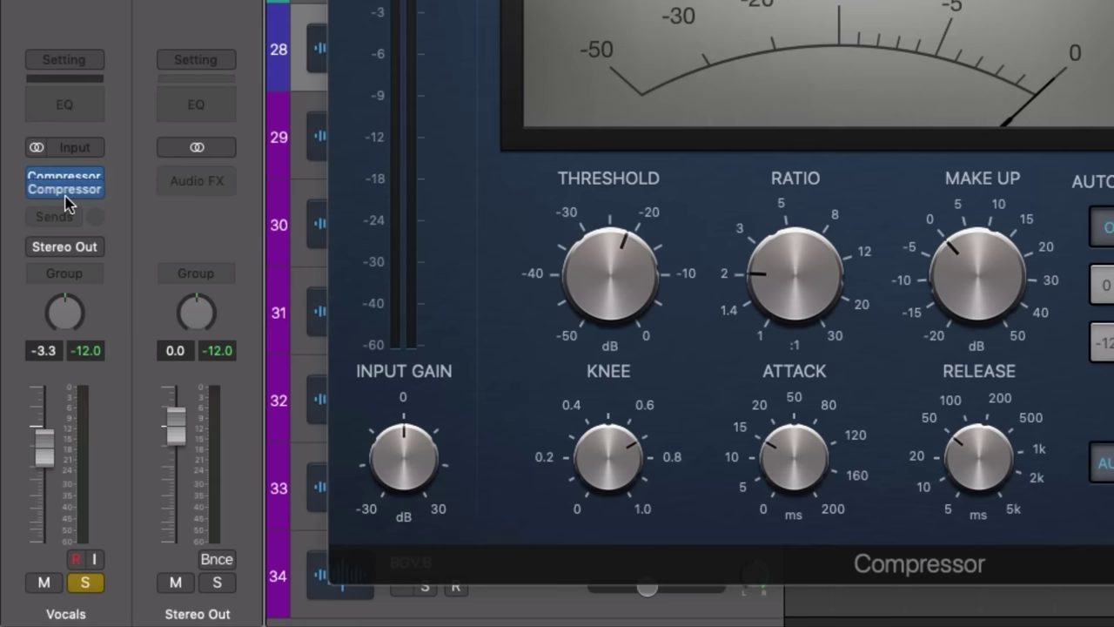
Step: Insert a stereo Gain plug-in ahead of the Vocals Compressor and lower it to -42.1 dB
{"action": "left_click", "coordinate": [66, 193]}
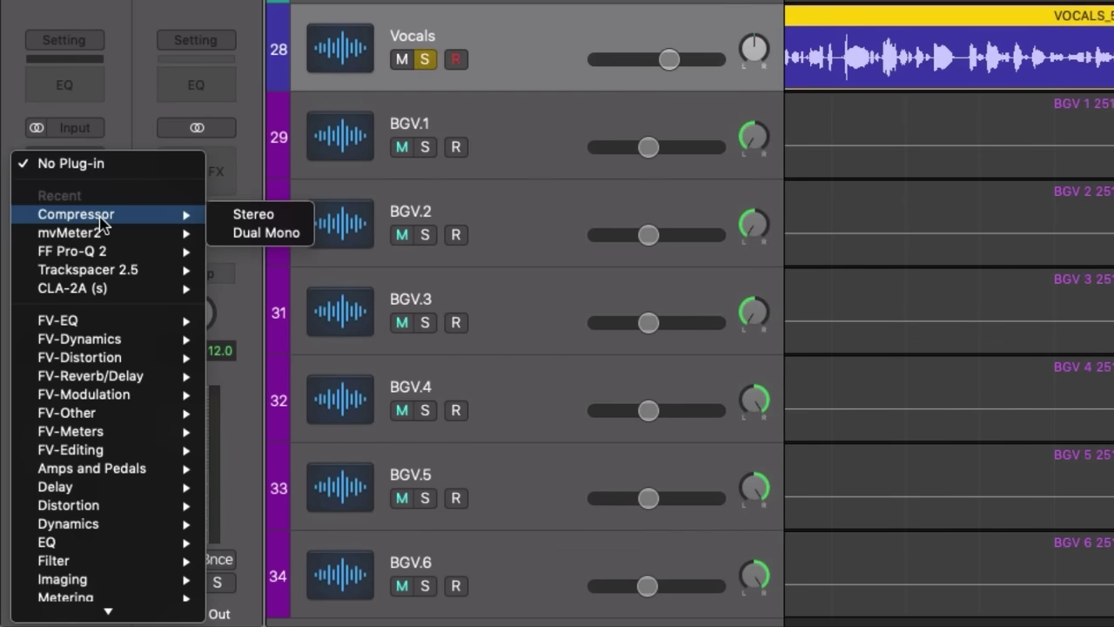
{"action": "mouse_move", "coordinate": [88, 415]}
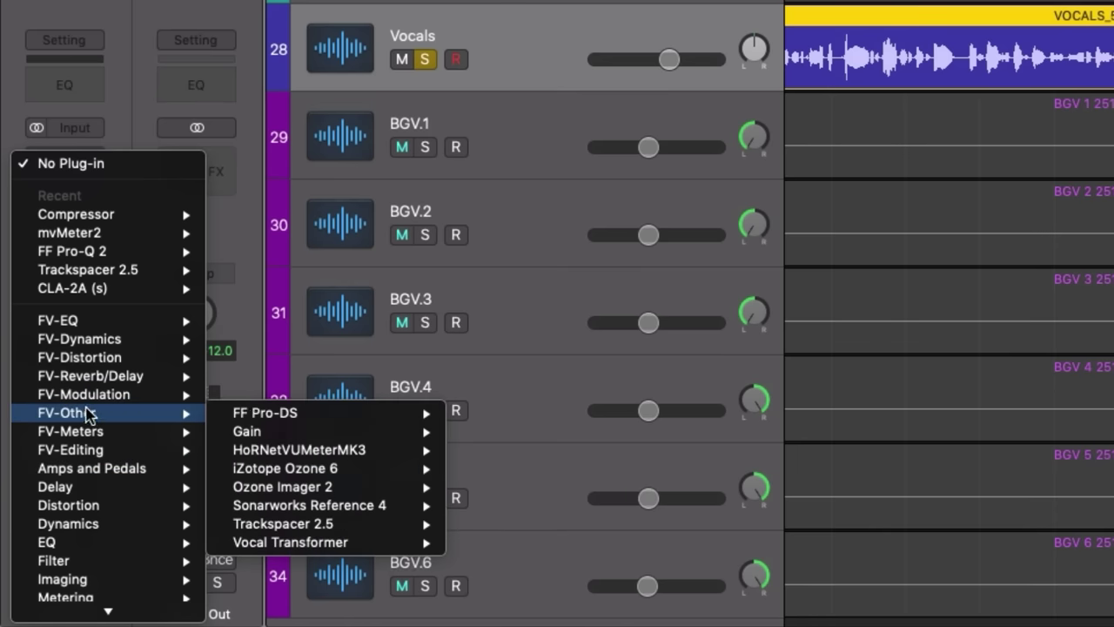
{"action": "mouse_move", "coordinate": [292, 433]}
{"action": "left_click", "coordinate": [514, 431]}
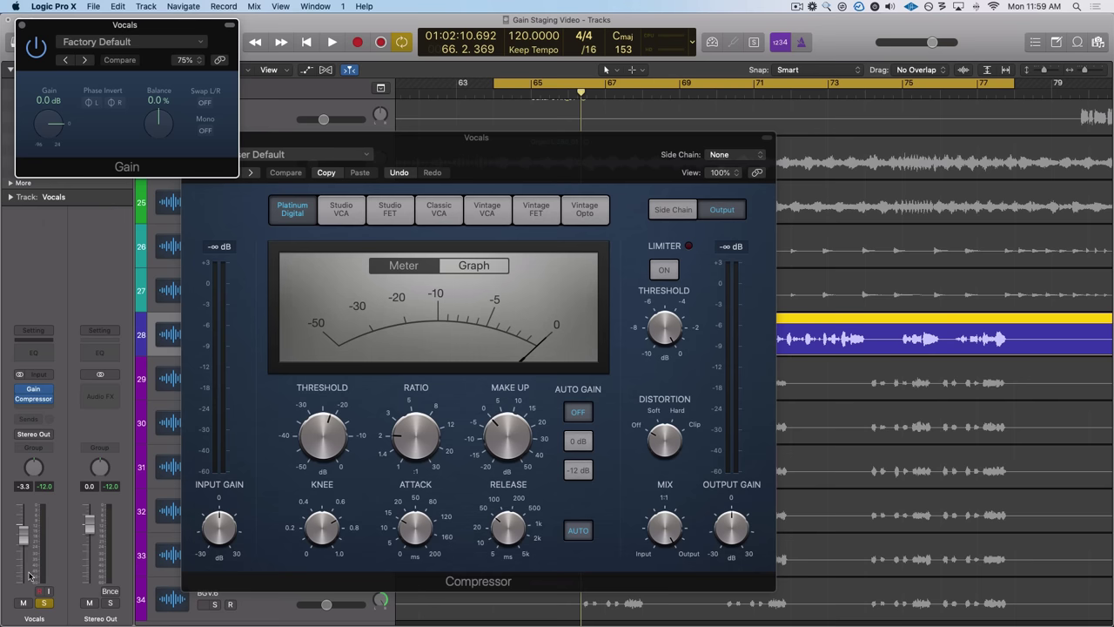
{"action": "key", "text": "space"}
{"action": "left_click_drag", "start_coordinate": [49, 122], "coordinate": [44, 187]}
{"action": "key", "text": "space"}
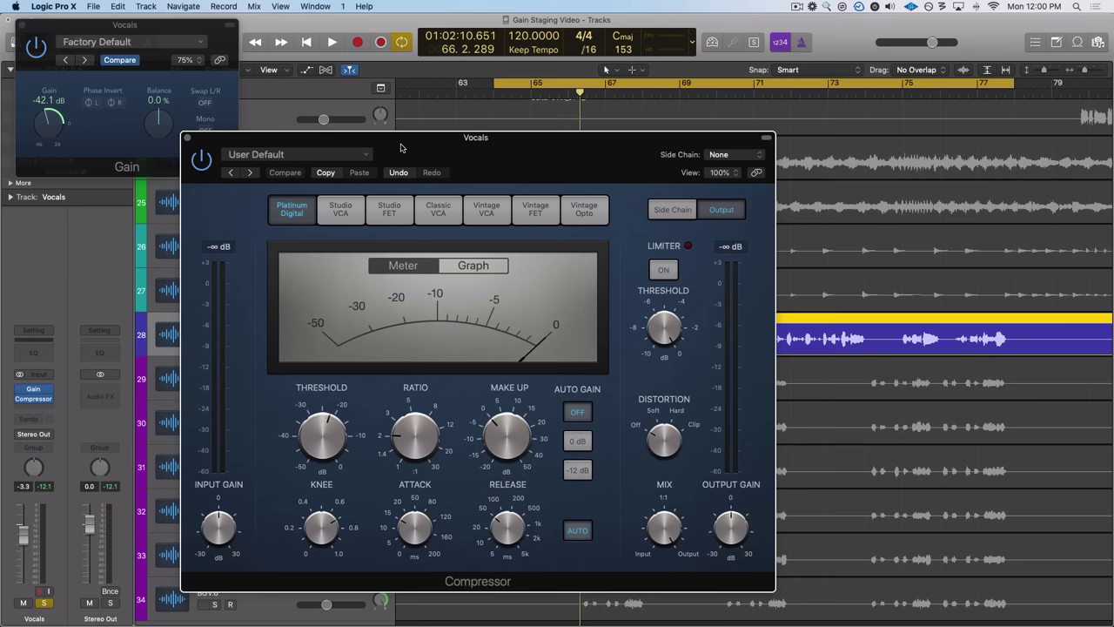
Step: Close the Compressor editor and move the Gain editor over the tracks
{"action": "left_click", "coordinate": [187, 138]}
{"action": "left_click_drag", "start_coordinate": [160, 31], "coordinate": [501, 197]}
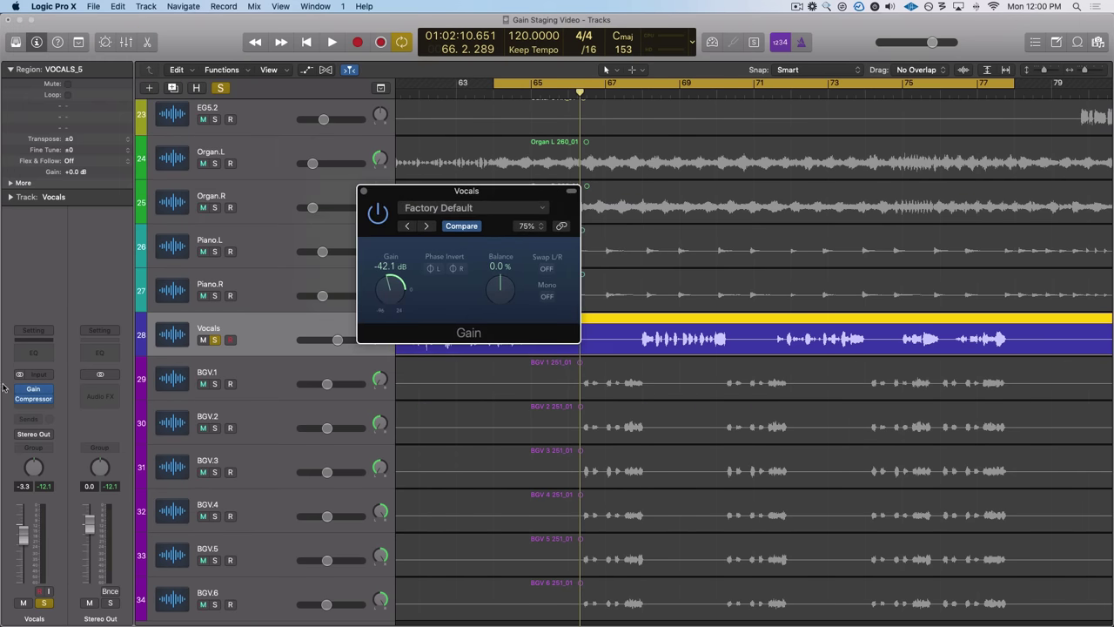
{"action": "left_click", "coordinate": [14, 402]}
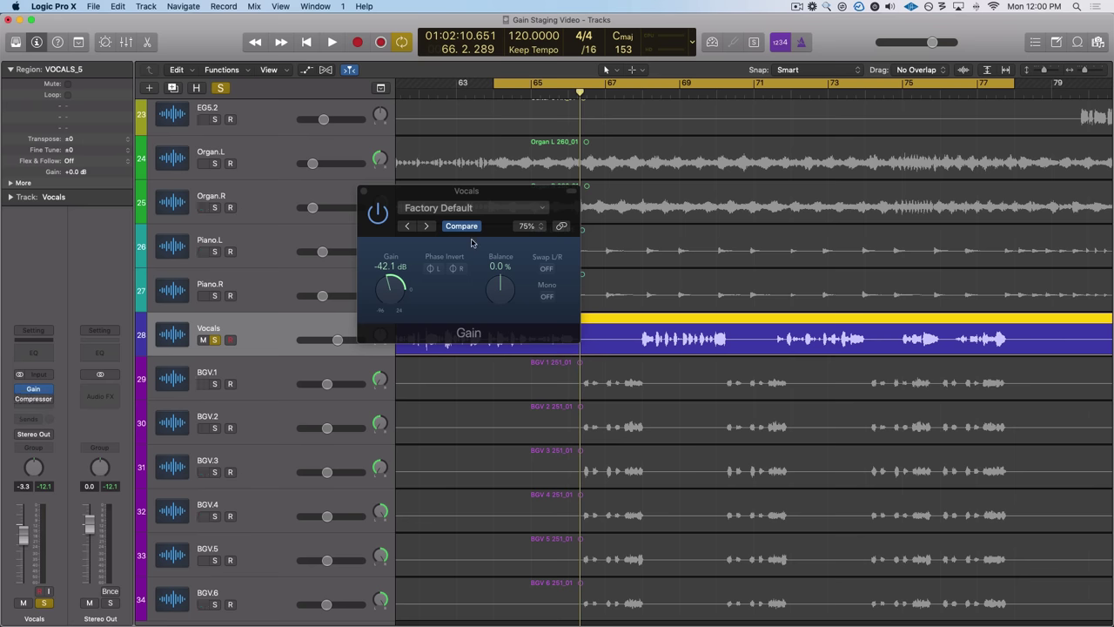
{"action": "left_click_drag", "start_coordinate": [447, 196], "coordinate": [462, 231]}
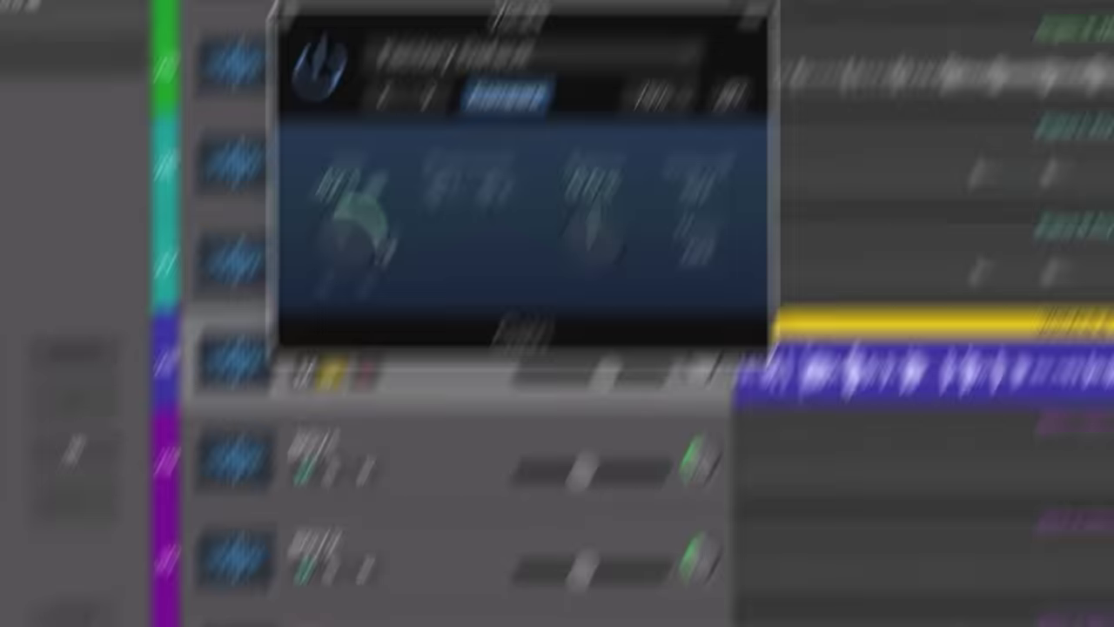
Step: Bring the Vocals Gain back near 0 dB, settle it at -4.8 dB, and close its window
{"action": "left_click_drag", "start_coordinate": [518, 0], "coordinate": [531, 0]}
{"action": "left_click_drag", "start_coordinate": [383, 166], "coordinate": [404, 139]}
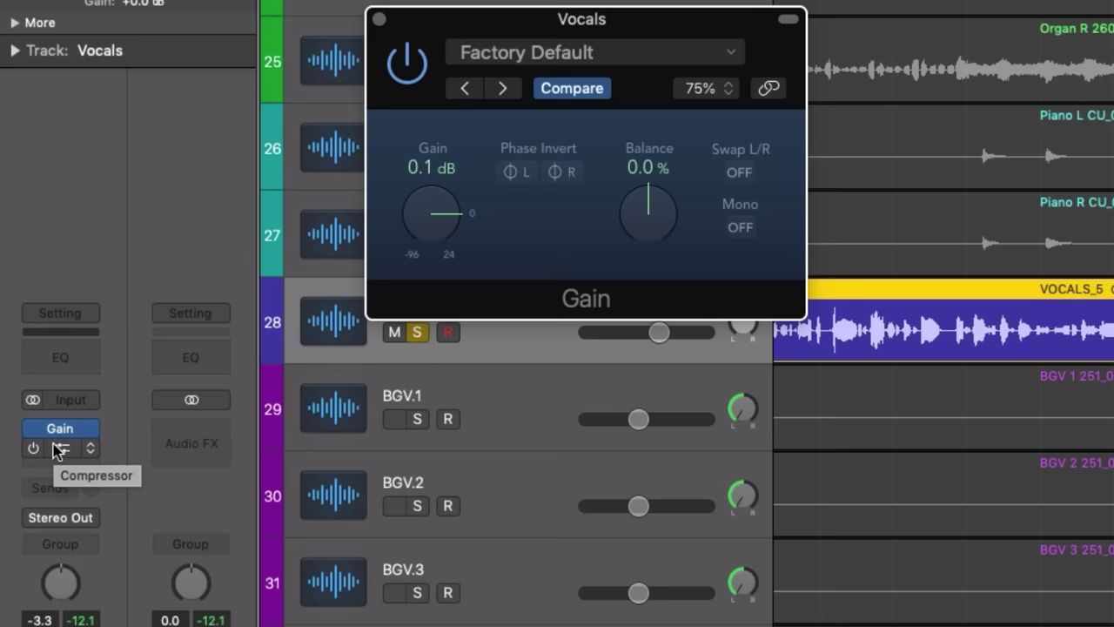
{"action": "left_click", "coordinate": [57, 449]}
{"action": "left_click_drag", "start_coordinate": [617, 42], "coordinate": [656, 42]}
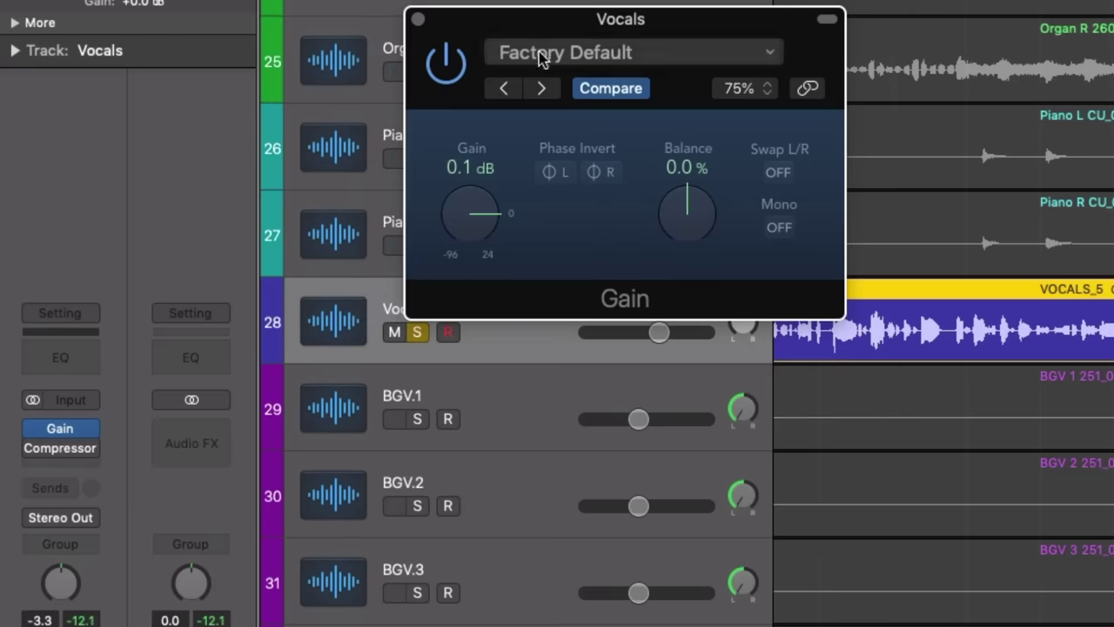
{"action": "left_click_drag", "start_coordinate": [486, 246], "coordinate": [462, 228]}
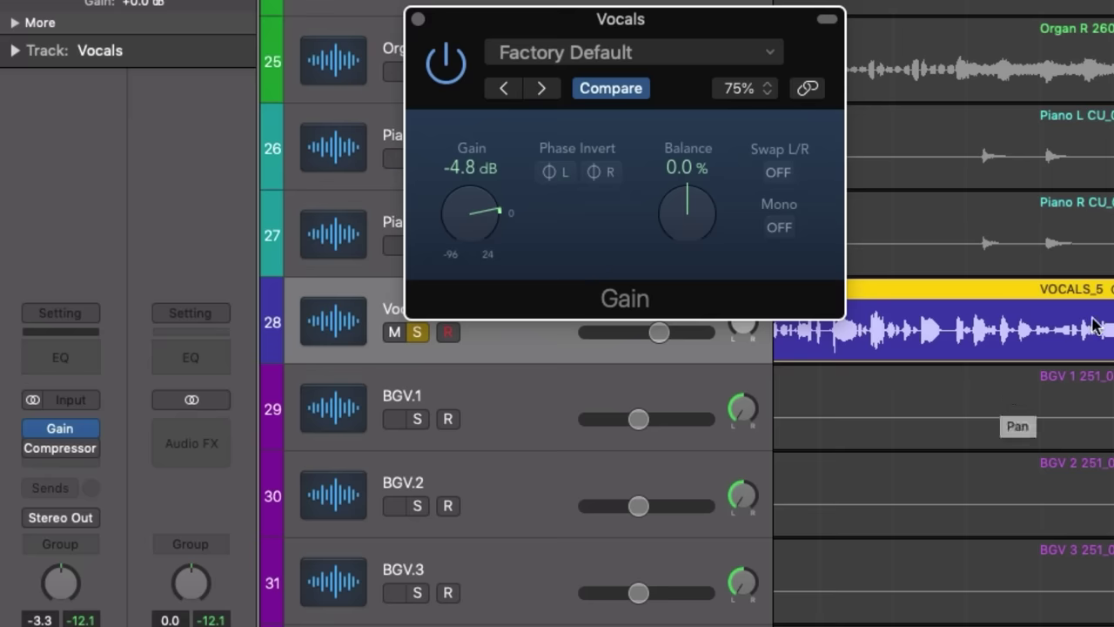
{"action": "left_click", "coordinate": [418, 18]}
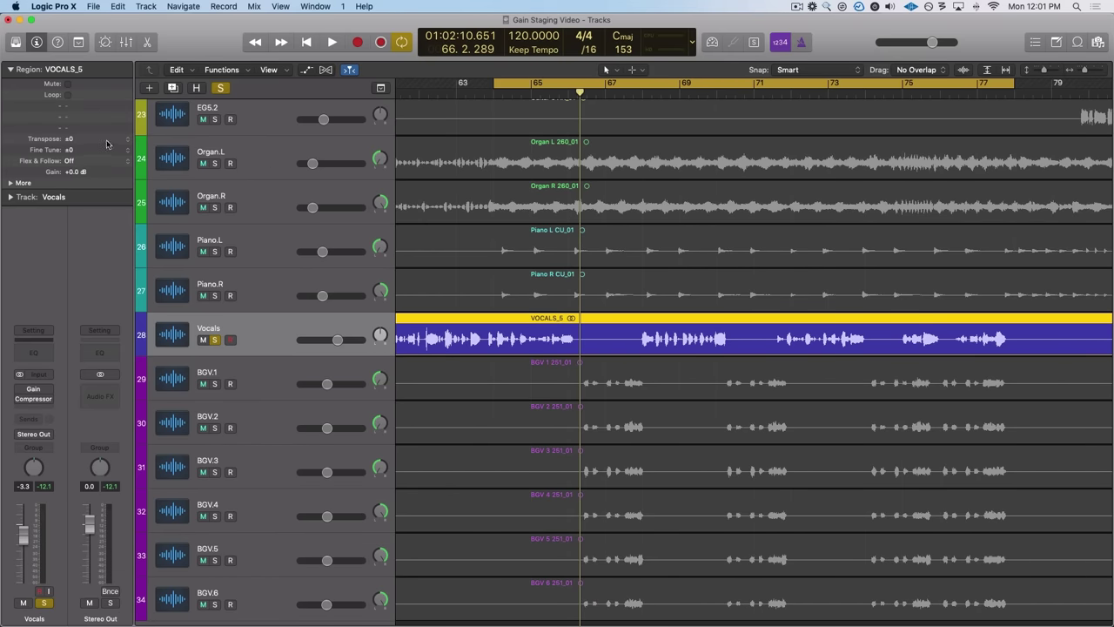
Step: Show the VOCALS_5 region settings, make the tracks taller, and set the region gain to +1.0 dB
{"action": "left_click", "coordinate": [9, 70]}
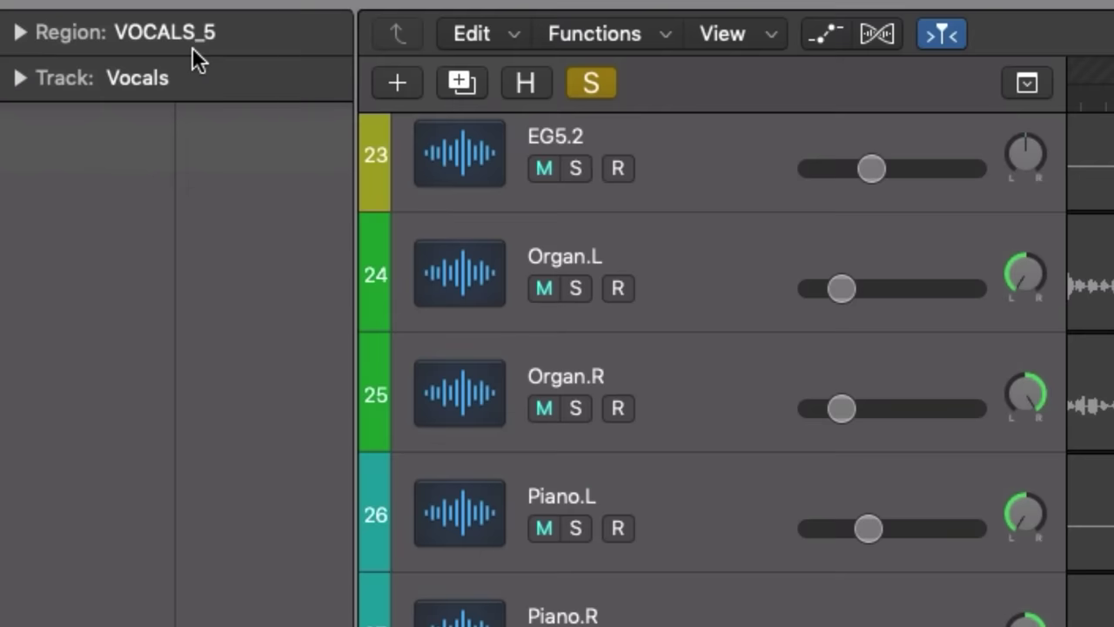
{"action": "left_click", "coordinate": [63, 43]}
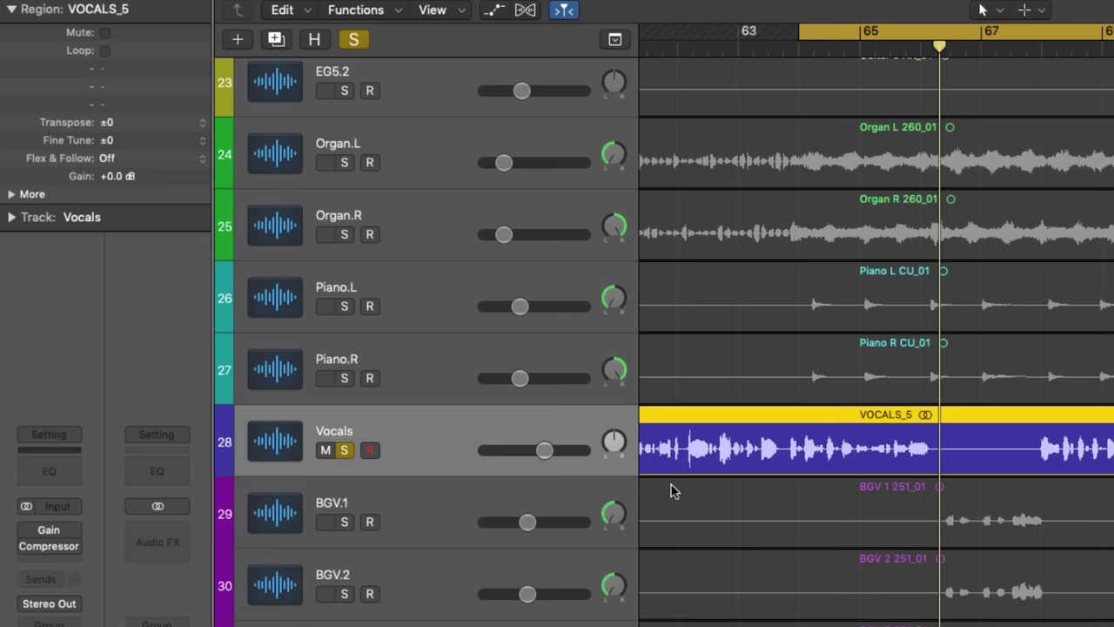
{"action": "scroll", "coordinate": [966, 483], "scroll_direction": "up", "scroll_amount": 5}
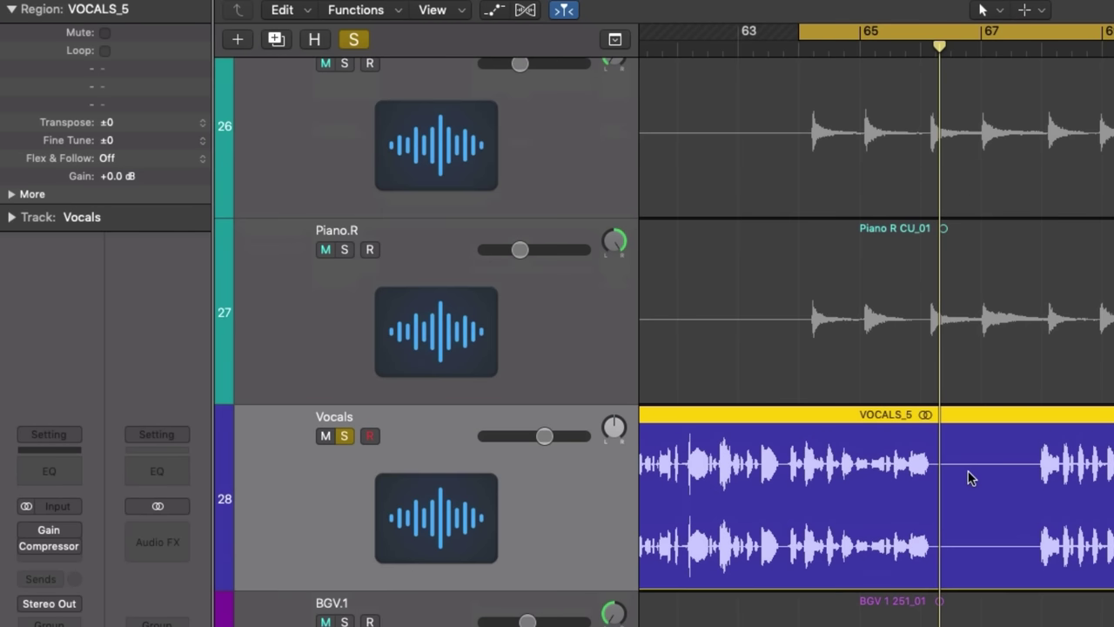
{"action": "scroll", "coordinate": [968, 470], "scroll_direction": "up", "scroll_amount": 3}
{"action": "scroll", "coordinate": [966, 474], "scroll_direction": "left", "scroll_amount": 2}
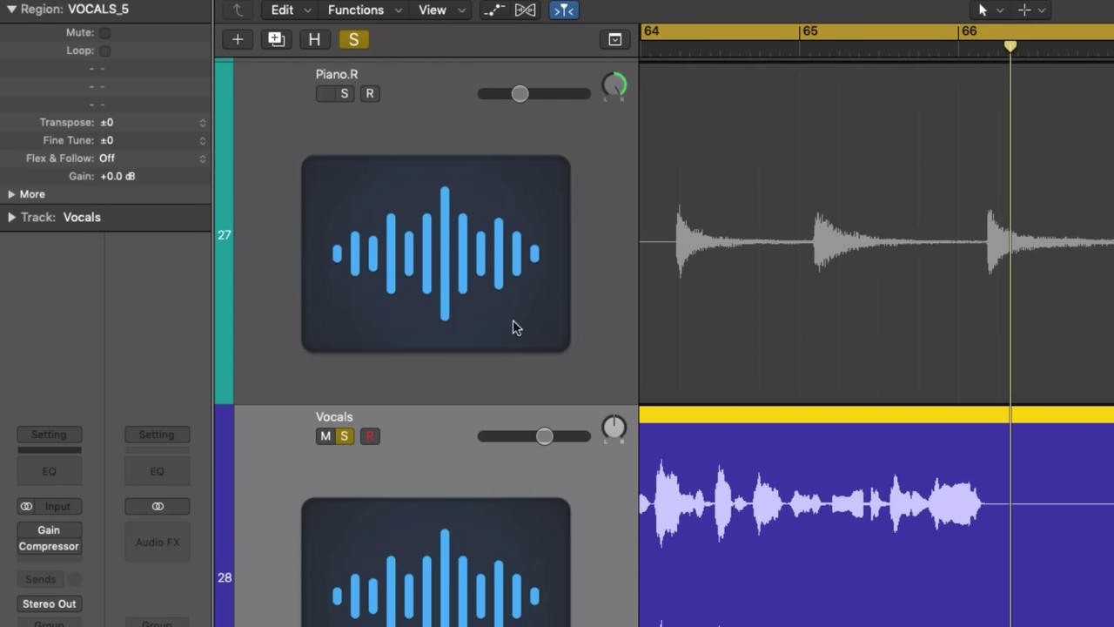
{"action": "left_click_drag", "start_coordinate": [111, 176], "coordinate": [155, 137]}
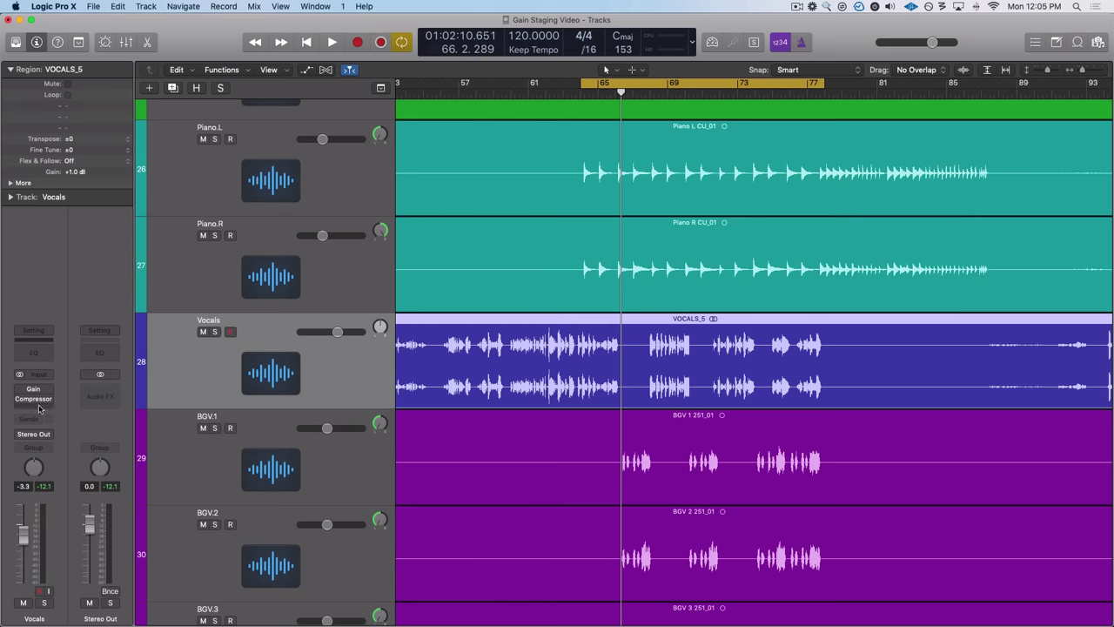
Step: Insert mvMeter2 after the Vocals Compressor and bring up the Stereo Out's Audio FX choices
{"action": "left_click", "coordinate": [38, 409]}
{"action": "mouse_move", "coordinate": [79, 452]}
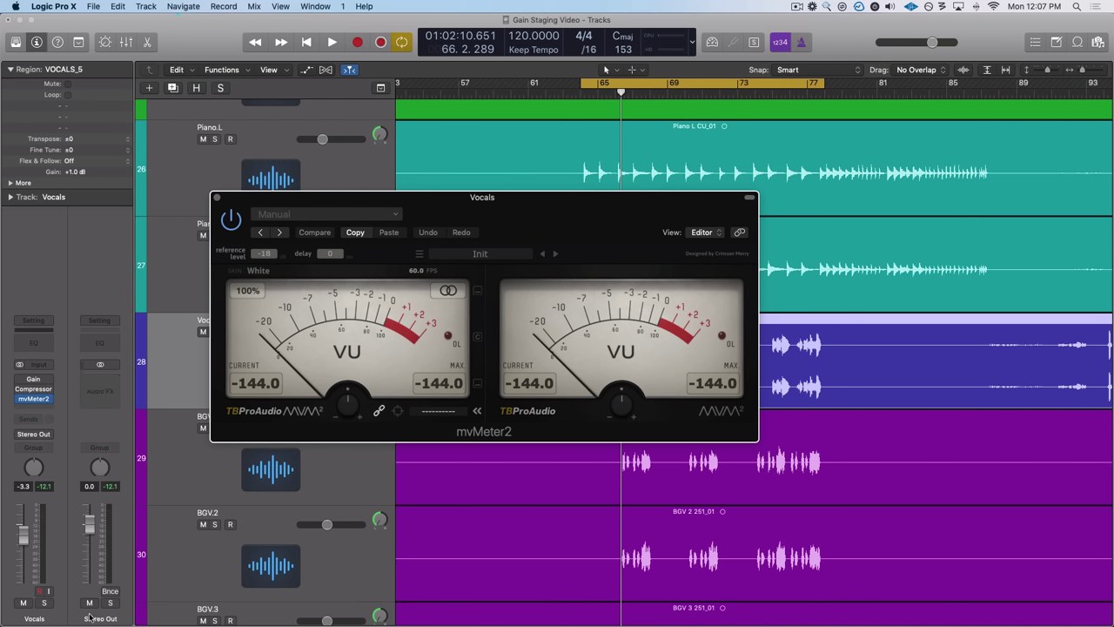
{"action": "left_click", "coordinate": [98, 378]}
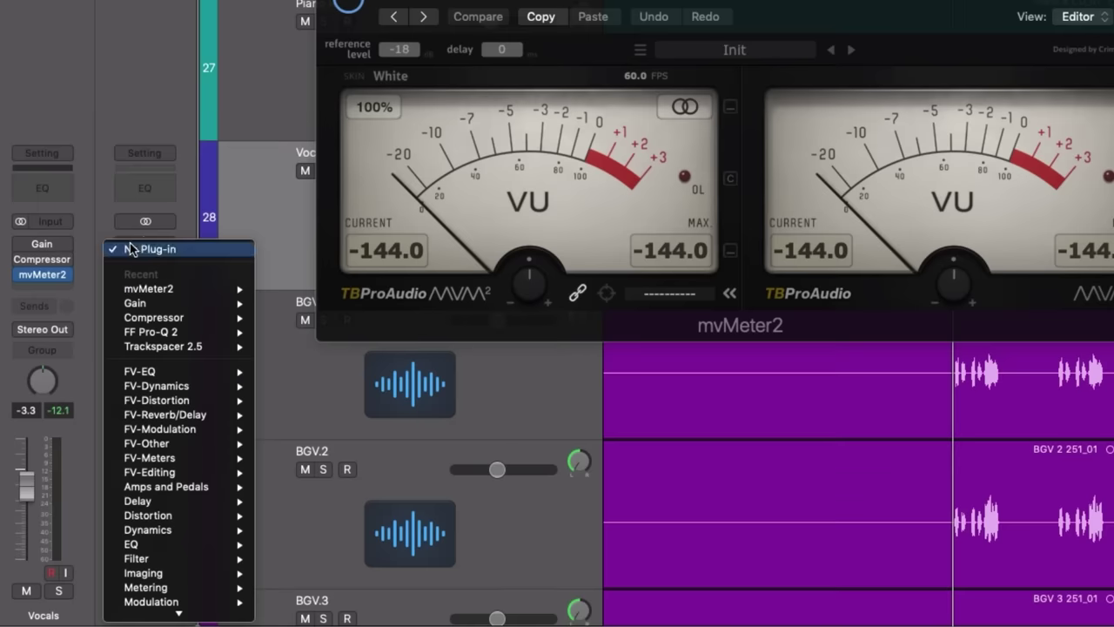
Step: Load mvMeter2 in stereo on the Stereo Out and select the BGV.6 track
{"action": "mouse_move", "coordinate": [163, 413]}
{"action": "left_click", "coordinate": [292, 289]}
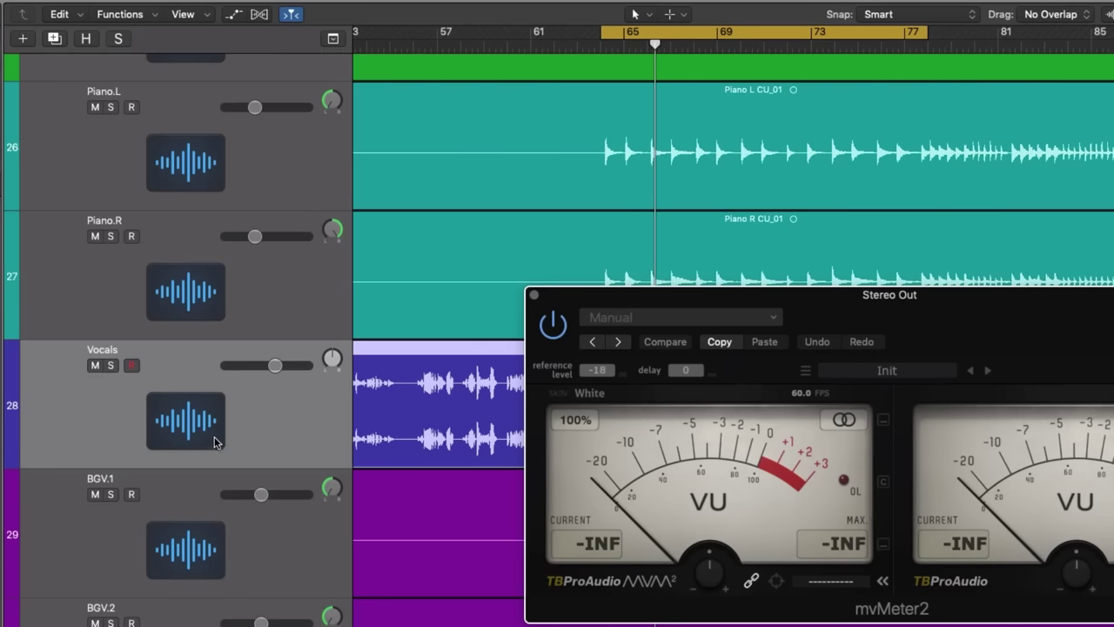
{"action": "scroll", "coordinate": [214, 470], "scroll_direction": "down", "scroll_amount": 8}
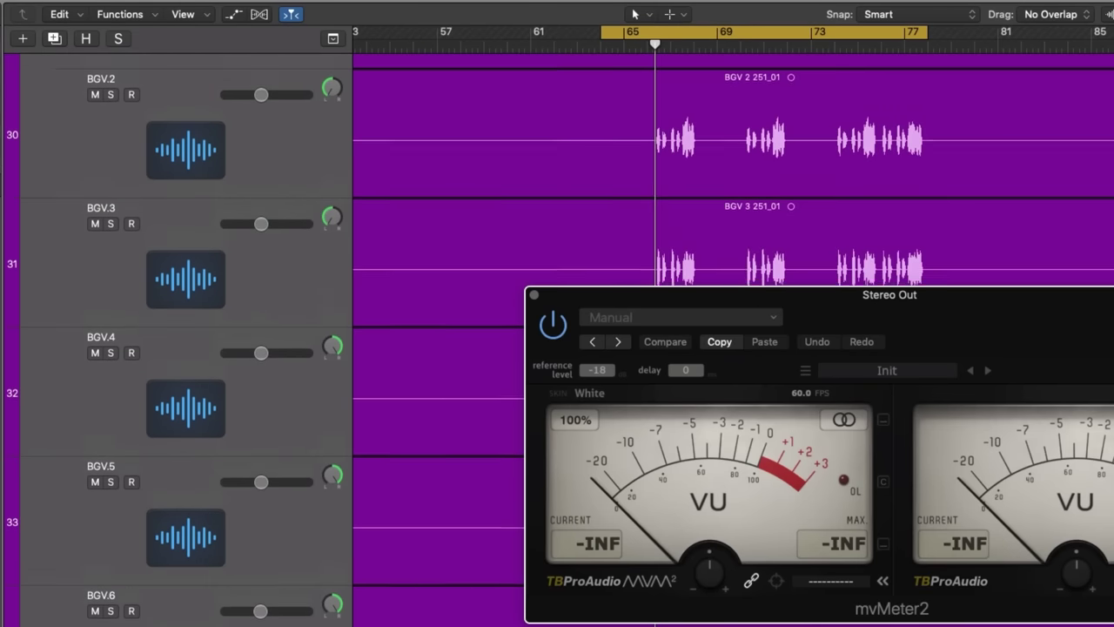
{"action": "left_click", "coordinate": [213, 592]}
Step: Scroll the track list down to Bass.1 and the EG tracks
{"action": "scroll", "coordinate": [173, 454], "scroll_direction": "up", "scroll_amount": 15}
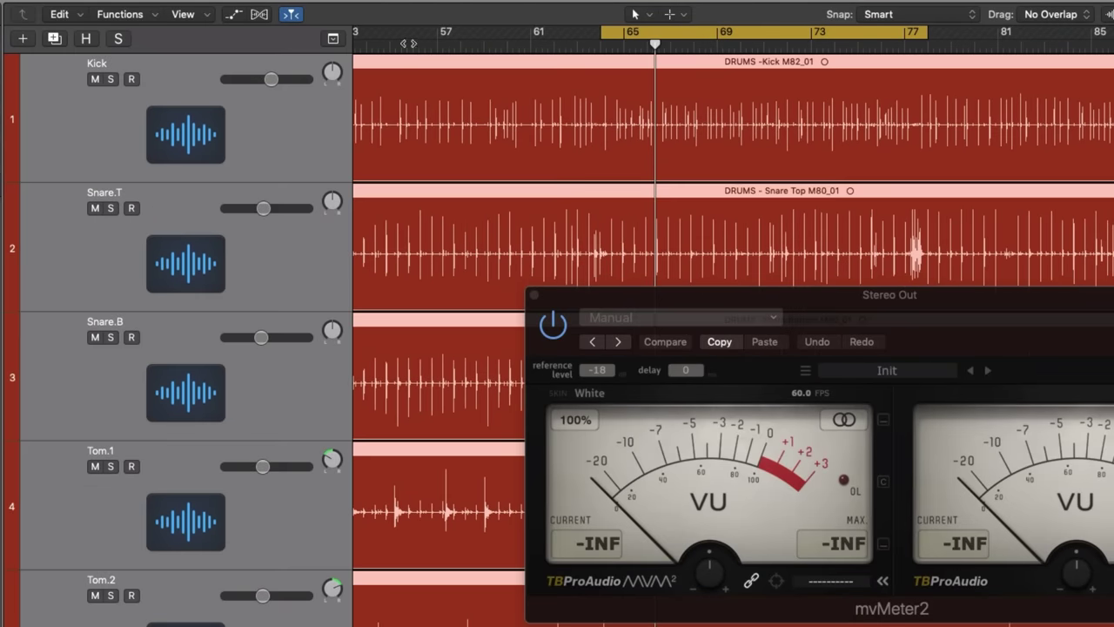
{"action": "key", "text": "super+a"}
{"action": "scroll", "coordinate": [309, 113], "scroll_direction": "down", "scroll_amount": 2}
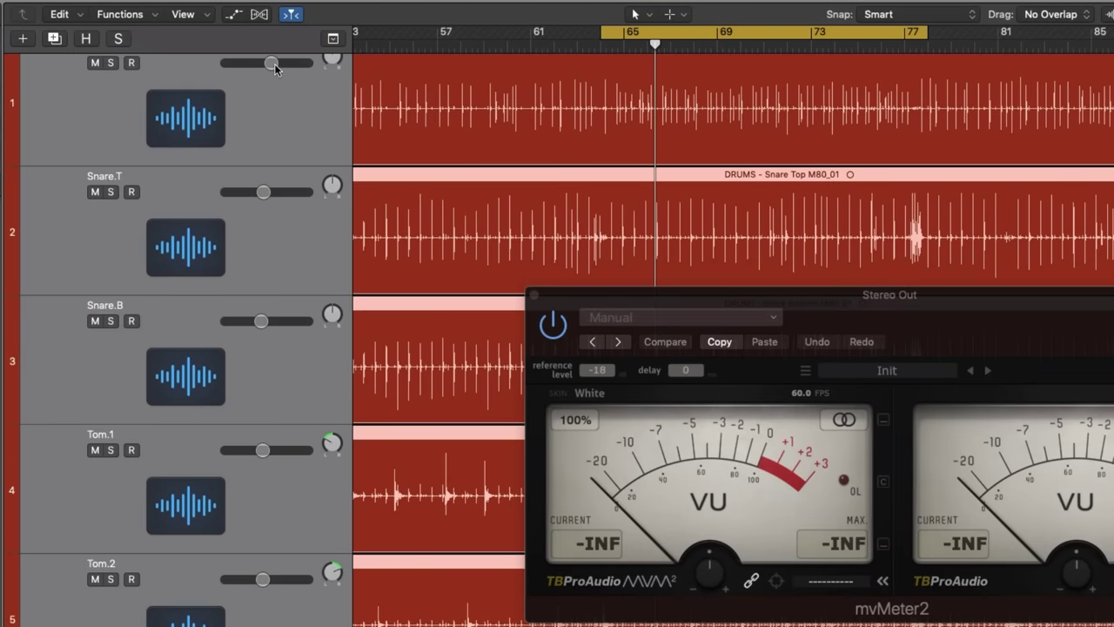
{"action": "scroll", "coordinate": [285, 231], "scroll_direction": "down", "scroll_amount": 12}
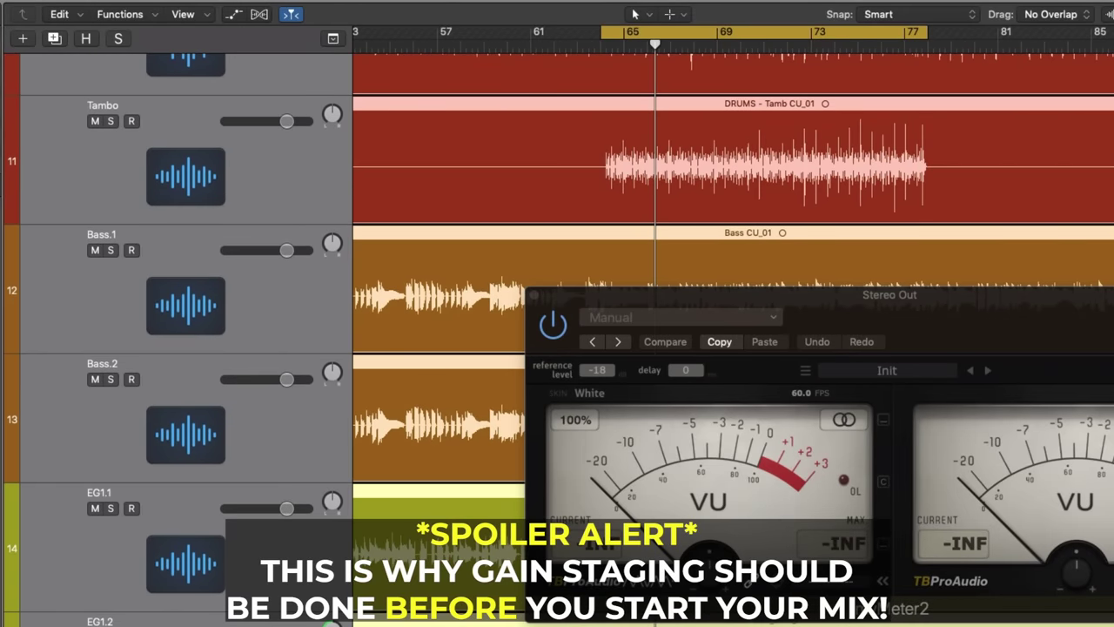
{"action": "scroll", "coordinate": [218, 285], "scroll_direction": "up", "scroll_amount": 12}
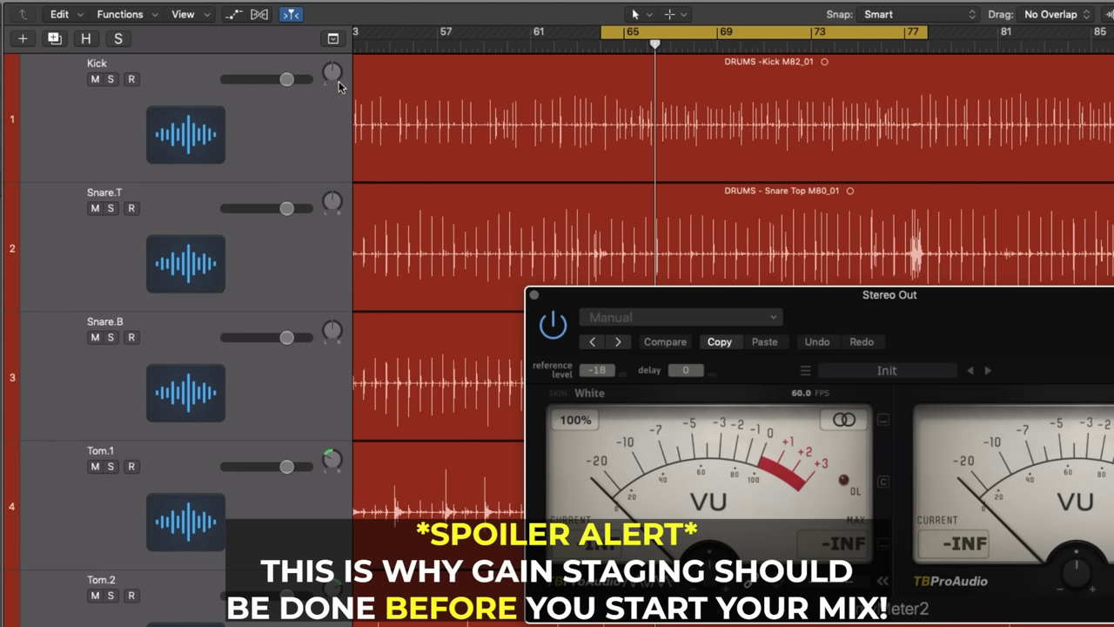
{"action": "left_click", "coordinate": [342, 478]}
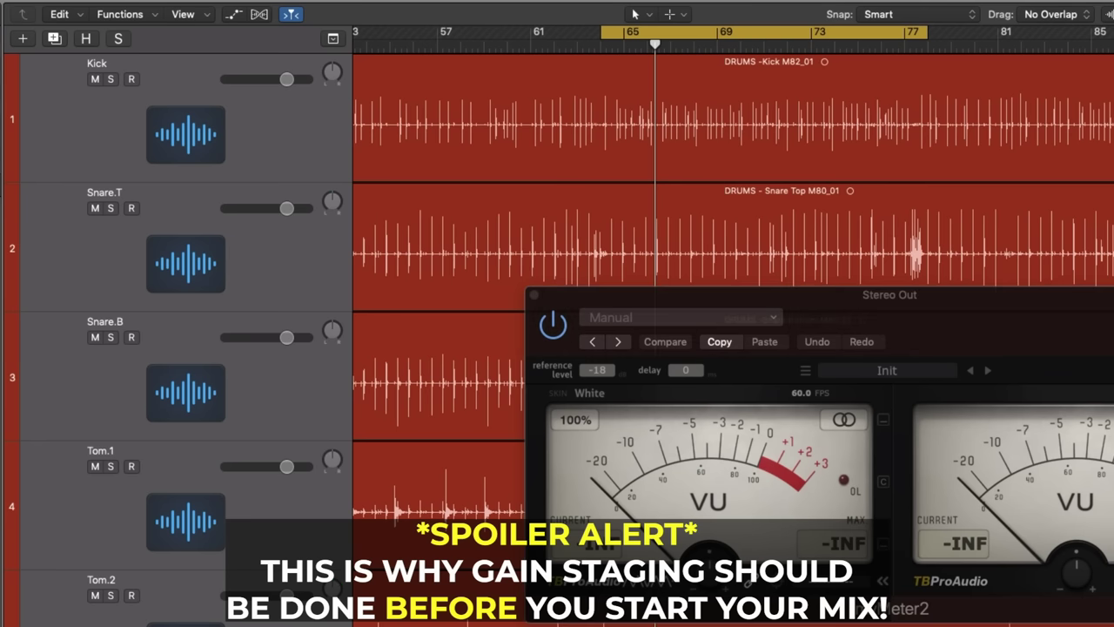
{"action": "scroll", "coordinate": [557, 326], "scroll_direction": "down", "scroll_amount": 4}
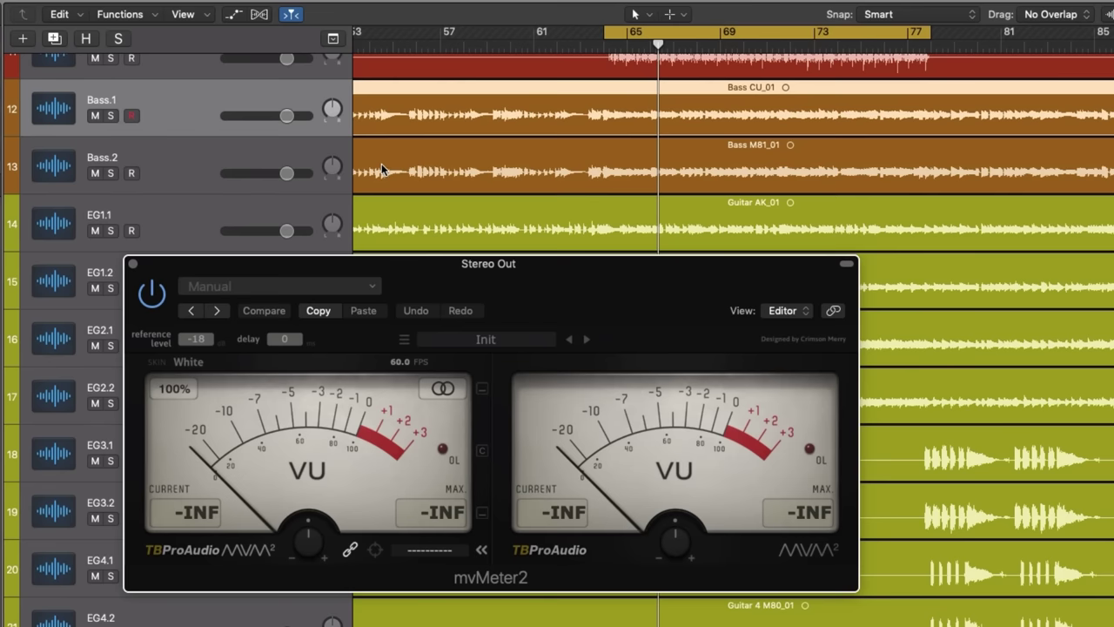
Step: Solo the Bass.1 track
{"action": "scroll", "coordinate": [381, 164], "scroll_direction": "down", "scroll_amount": 1}
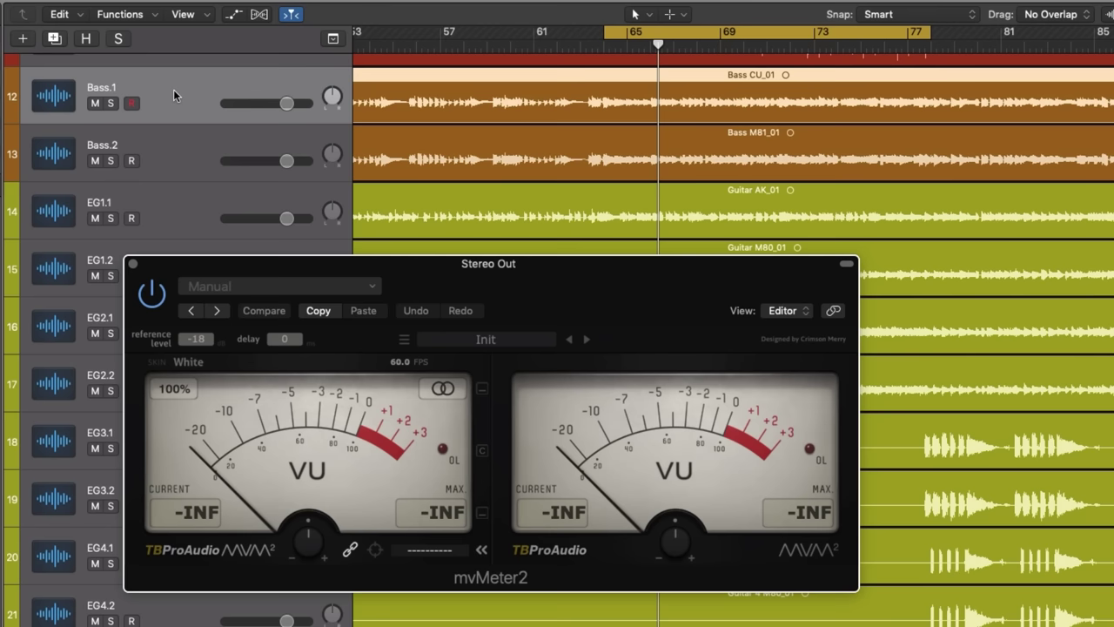
{"action": "left_click", "coordinate": [110, 103]}
{"action": "scroll", "coordinate": [1066, 145], "scroll_direction": "right", "scroll_amount": 3}
{"action": "scroll", "coordinate": [923, 143], "scroll_direction": "right", "scroll_amount": 3}
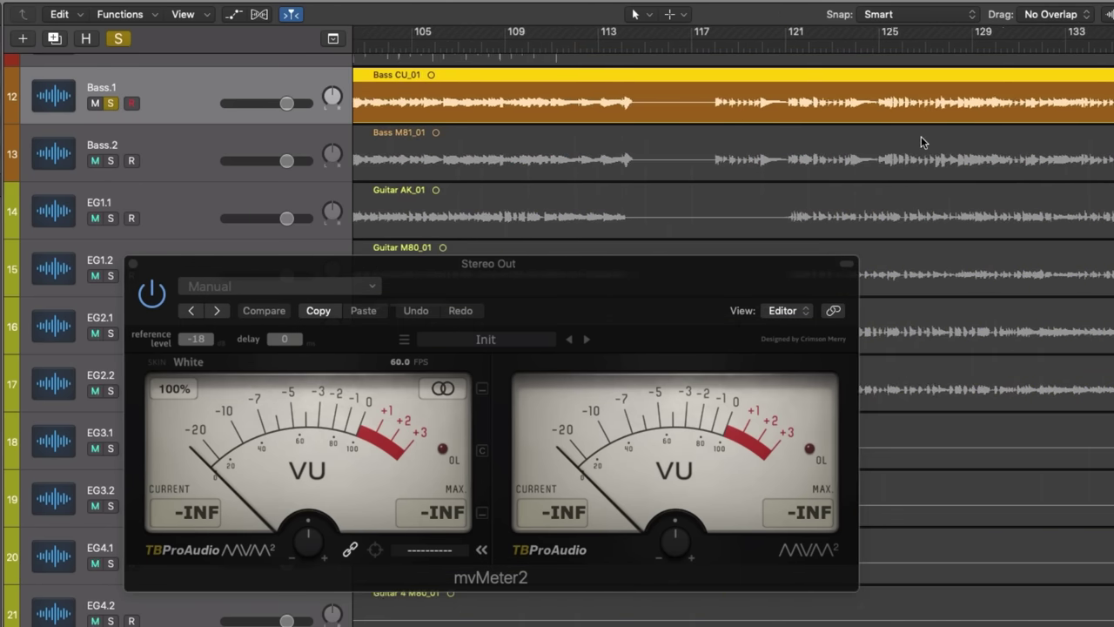
{"action": "scroll", "coordinate": [923, 143], "scroll_direction": "down", "scroll_amount": 5}
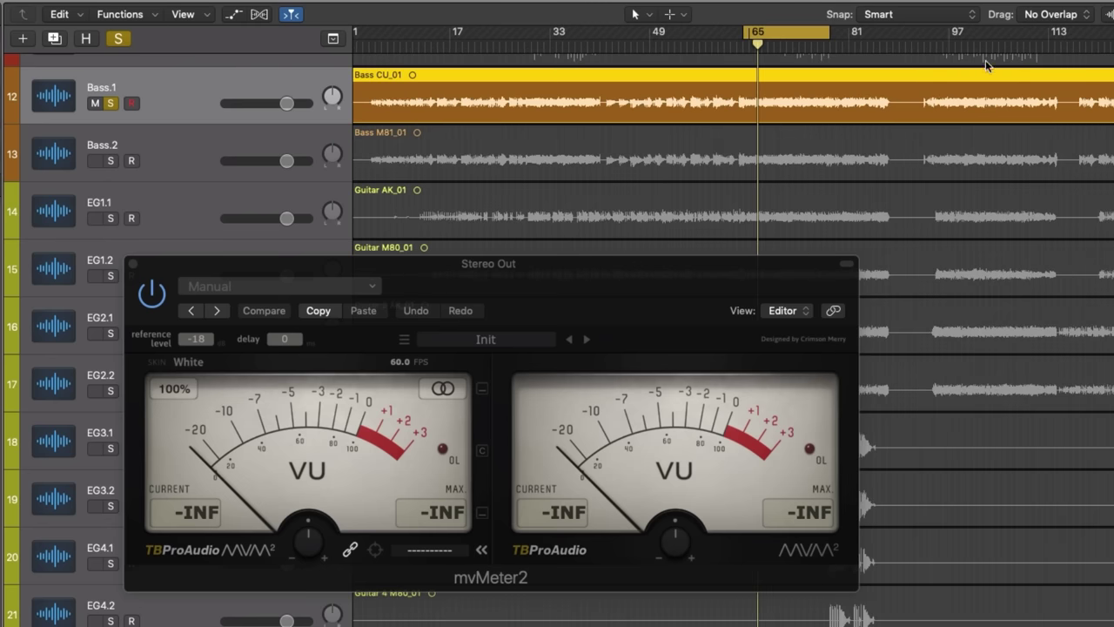
Step: Shift the cycle range about five bars later, zoom in with taller lanes, and play the bass
{"action": "mouse_move", "coordinate": [781, 45]}
{"action": "left_mouse_down"}
{"action": "mouse_move", "coordinate": [811, 46]}
{"action": "mouse_move", "coordinate": [764, 46]}
{"action": "mouse_move", "coordinate": [774, 46]}
{"action": "left_mouse_up"}
{"action": "key", "text": "super+Right"}
{"action": "key", "text": "super+Right"}
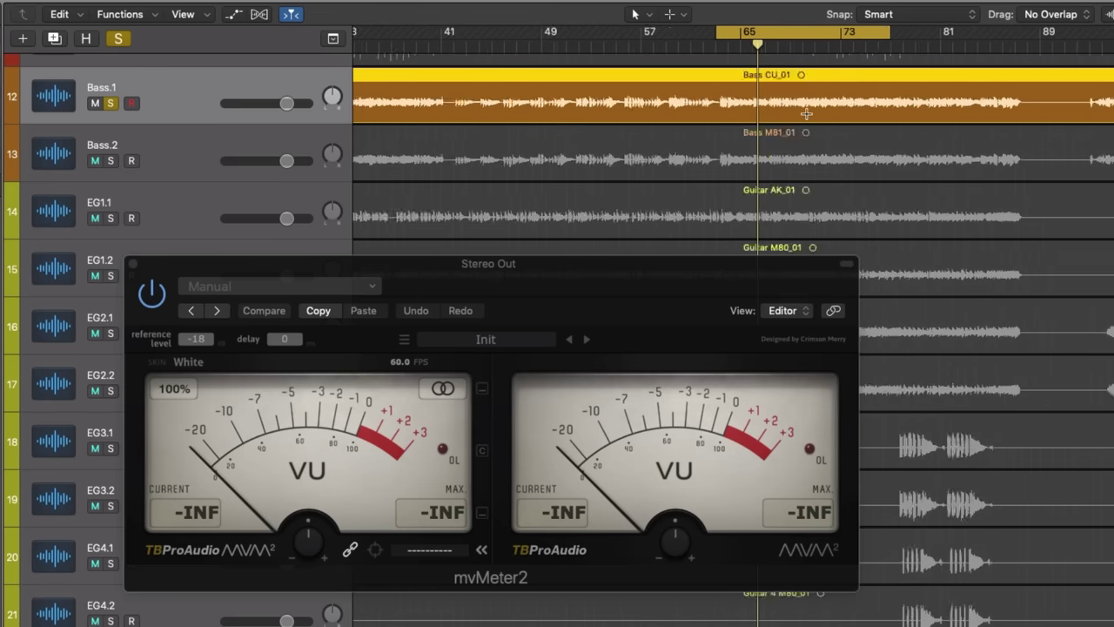
{"action": "key", "text": "super+Down"}
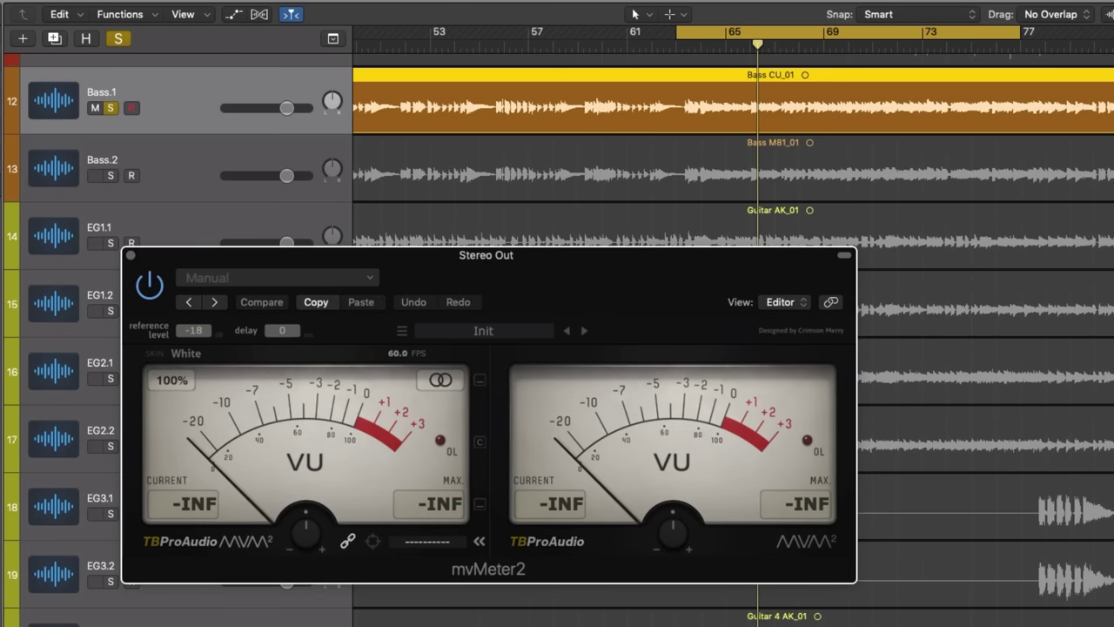
{"action": "key", "text": "space"}
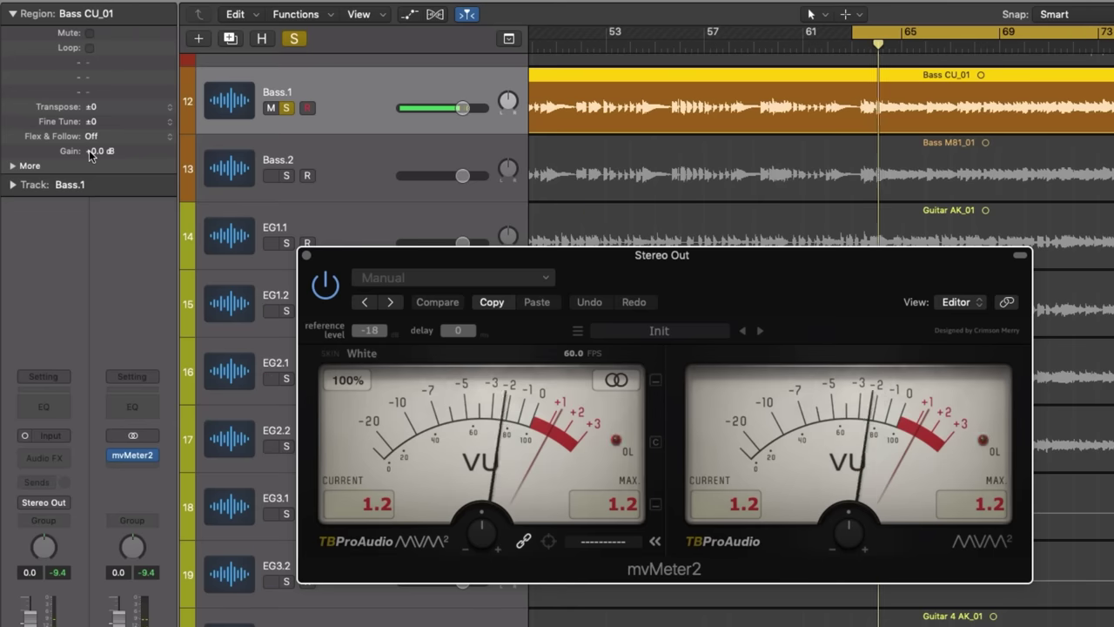
Step: Raise the Bass CU_01 region gain to +2.0 dB, pull it back to +1.6 dB, and stop playback
{"action": "left_click_drag", "start_coordinate": [86, 152], "coordinate": [100, 144]}
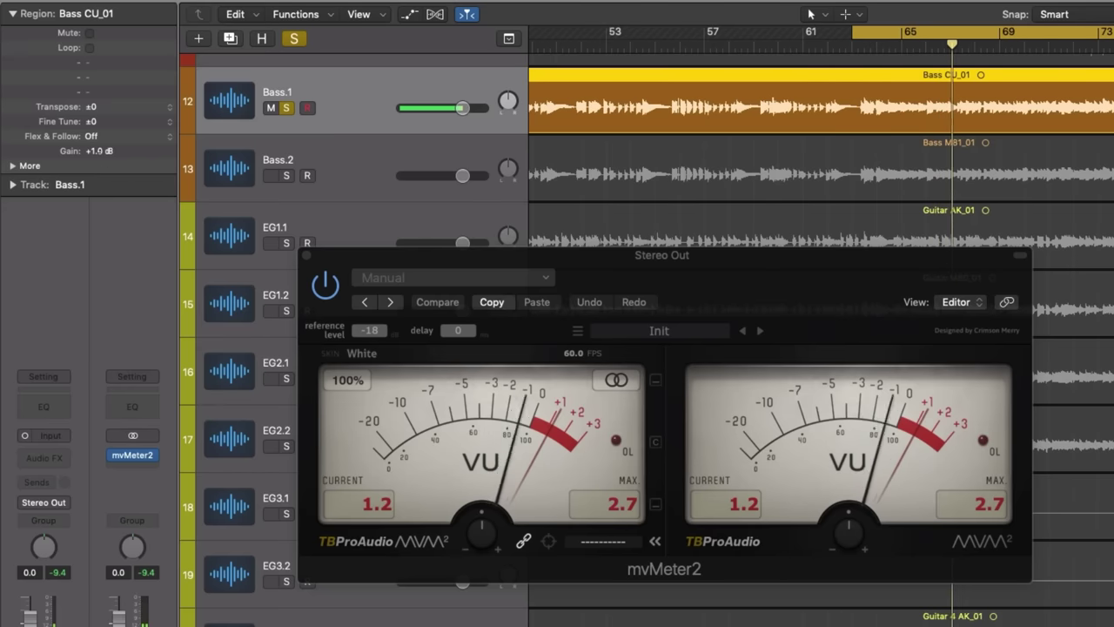
{"action": "left_click_drag", "start_coordinate": [103, 150], "coordinate": [103, 144]}
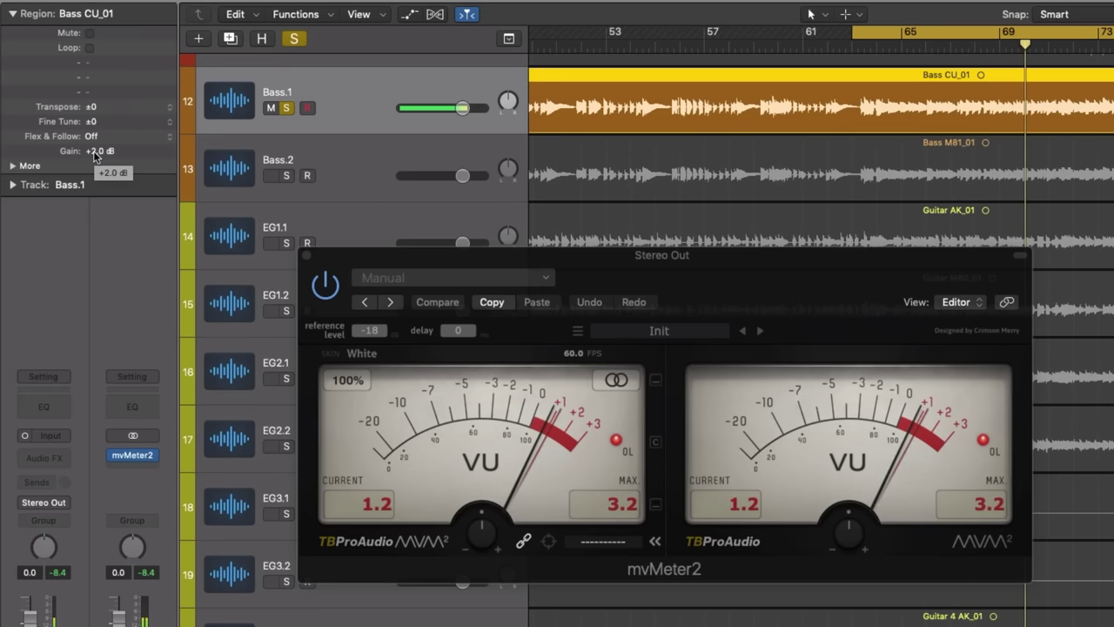
{"action": "left_click_drag", "start_coordinate": [101, 154], "coordinate": [112, 166]}
{"action": "key", "text": "space"}
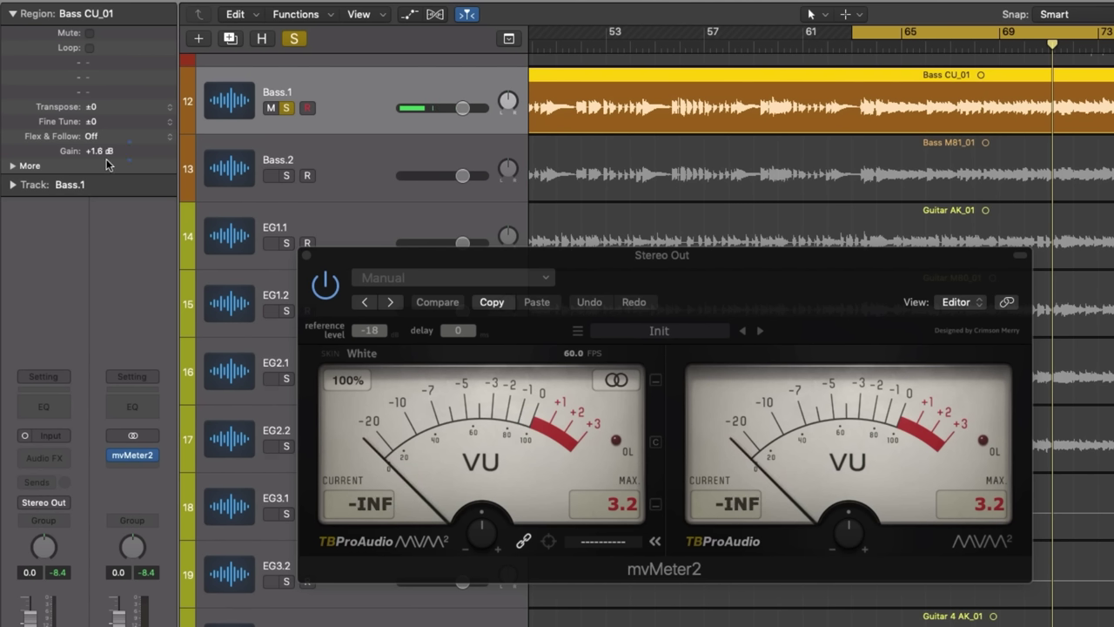
{"action": "mouse_move", "coordinate": [117, 152]}
{"action": "scroll", "coordinate": [517, 180], "scroll_direction": "down", "scroll_amount": 10}
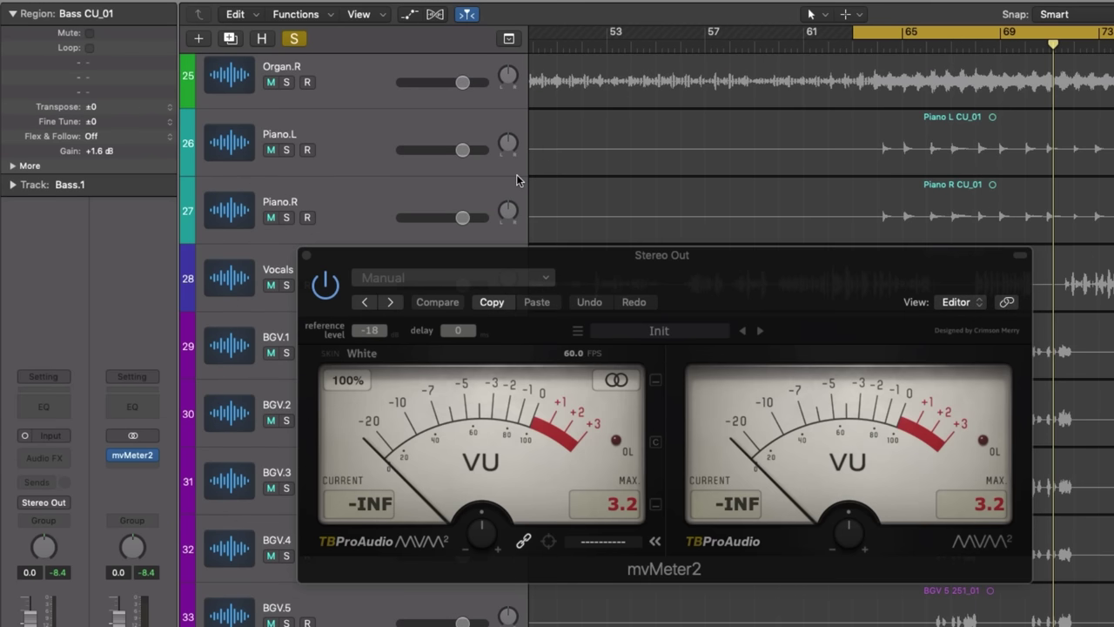
{"action": "left_click", "coordinate": [353, 135]}
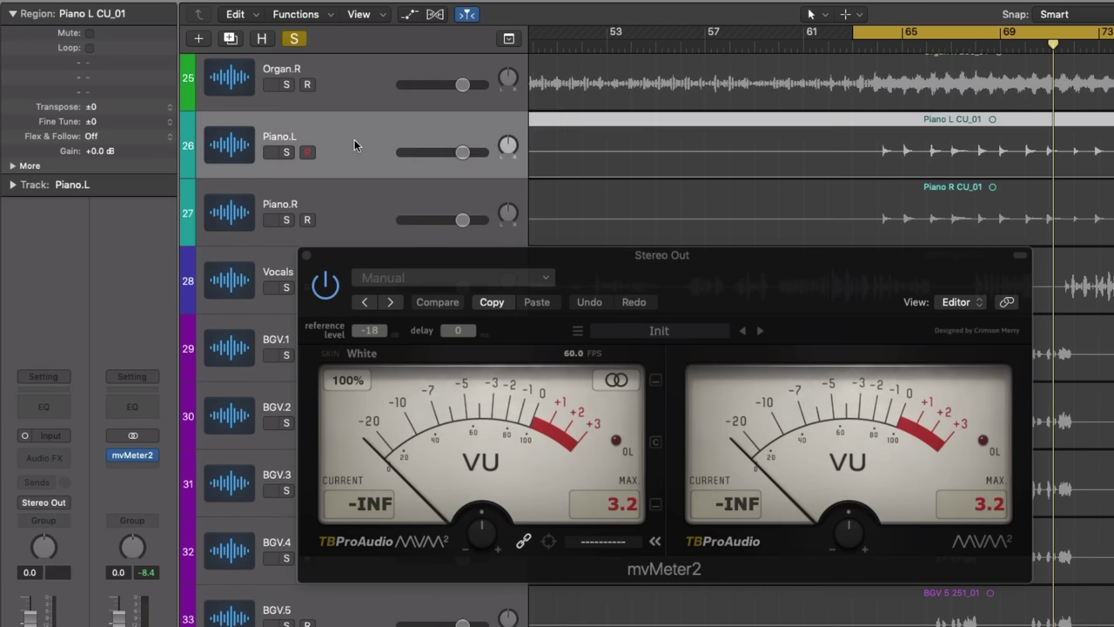
{"action": "left_click", "coordinate": [286, 152]}
{"action": "key", "text": "space"}
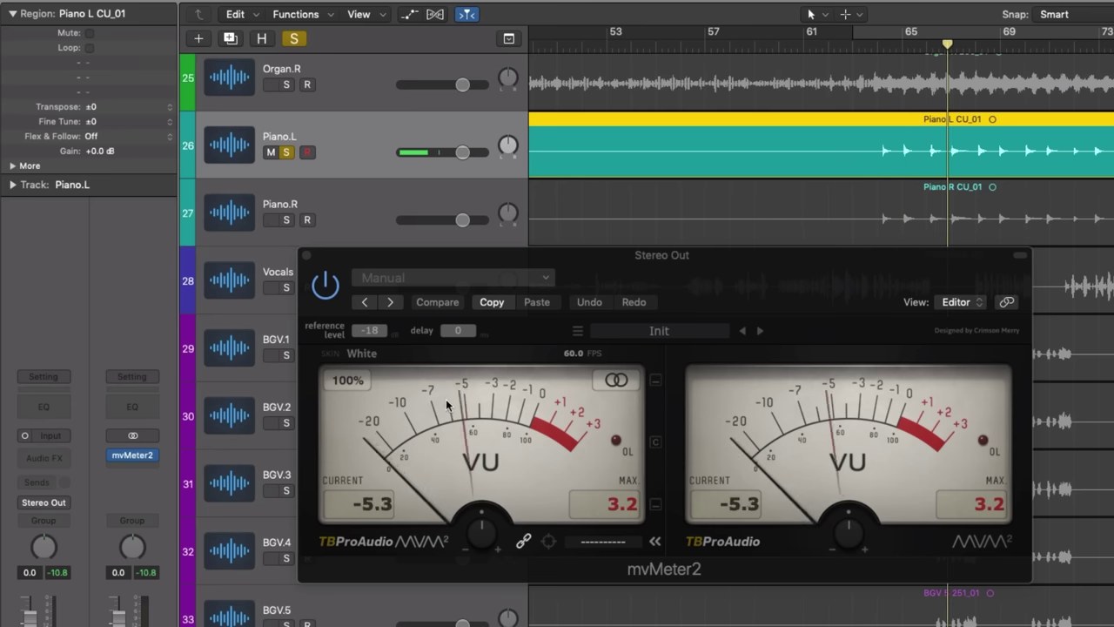
{"action": "key", "text": "space"}
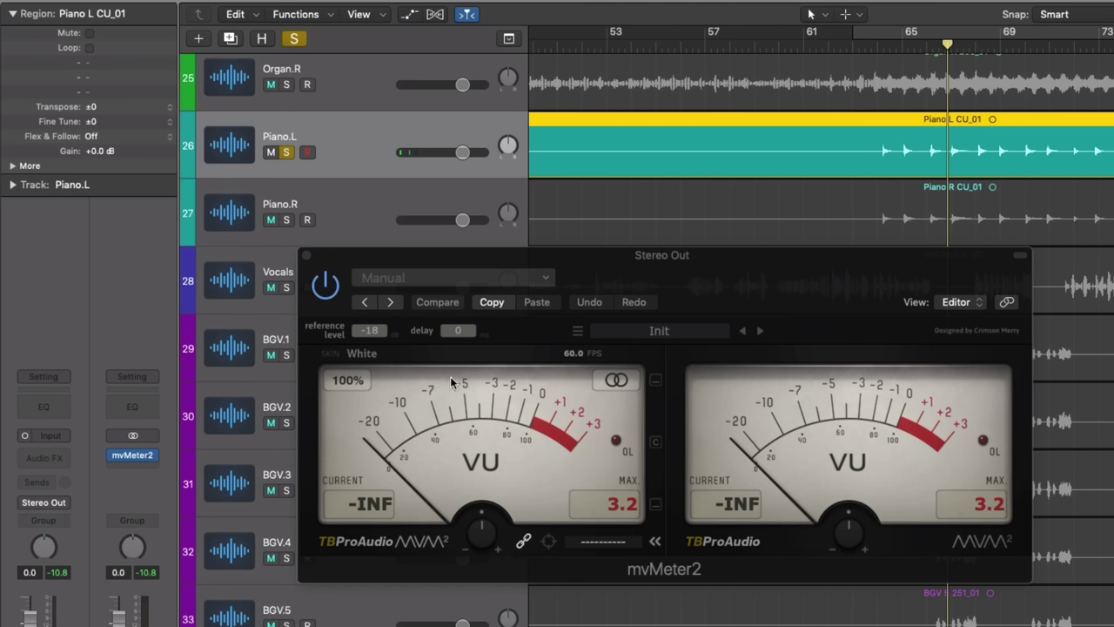
{"action": "left_click_drag", "start_coordinate": [95, 153], "coordinate": [106, 12]}
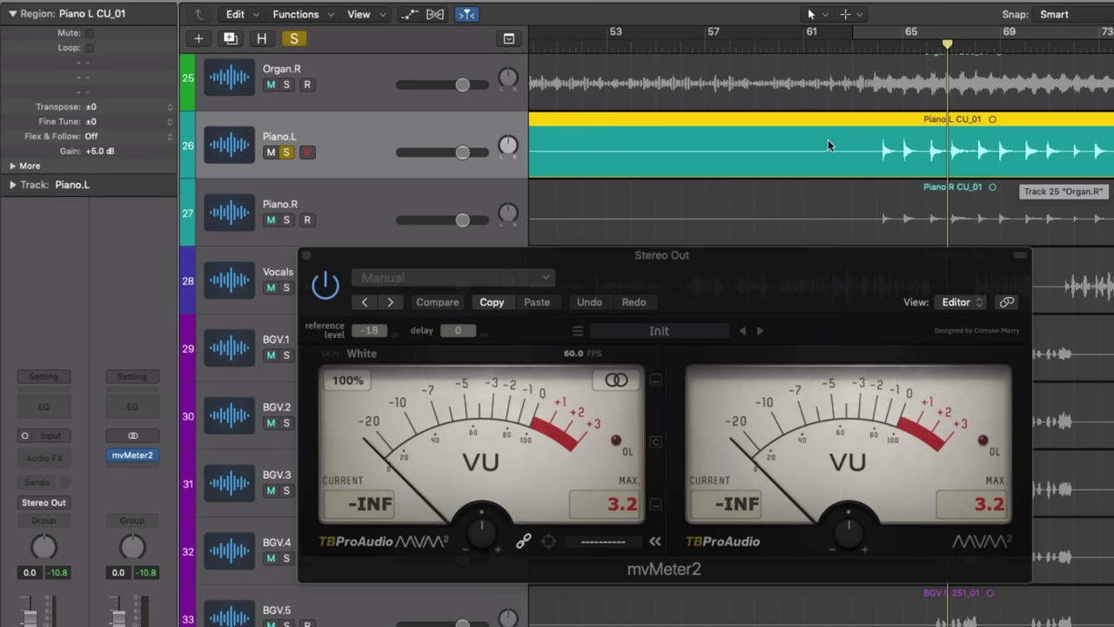
{"action": "key", "text": "space"}
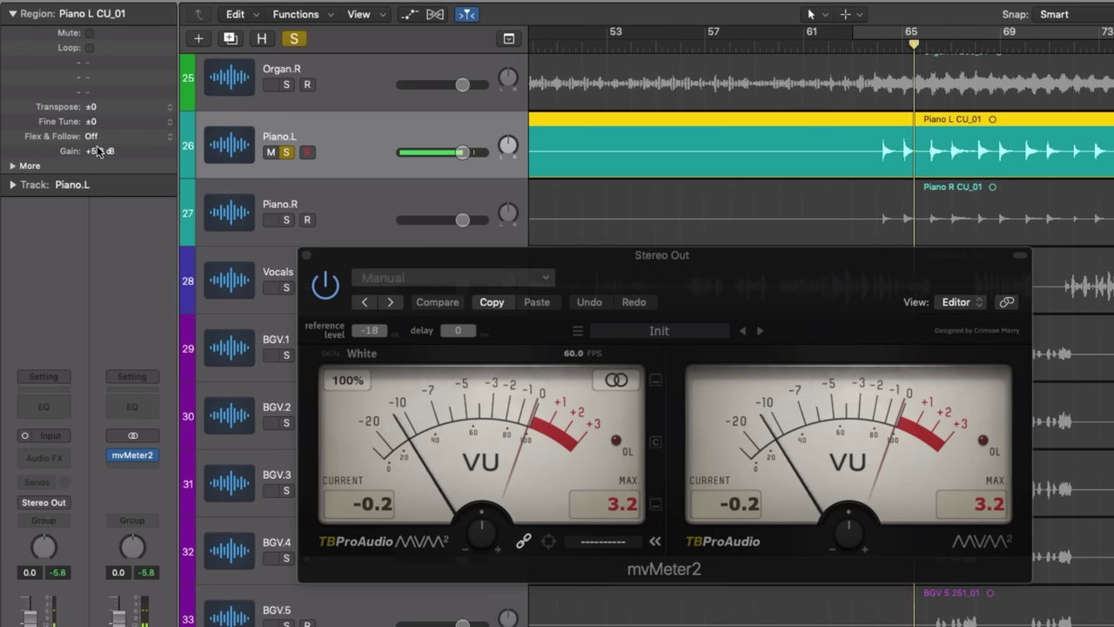
{"action": "left_click_drag", "start_coordinate": [101, 150], "coordinate": [105, 118]}
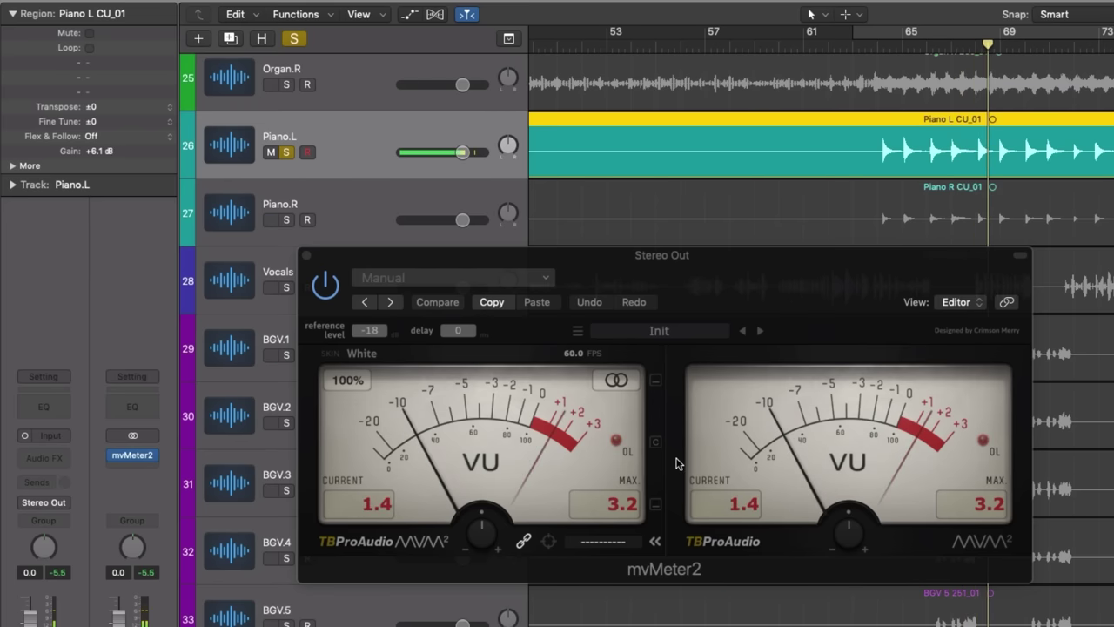
{"action": "key", "text": "space"}
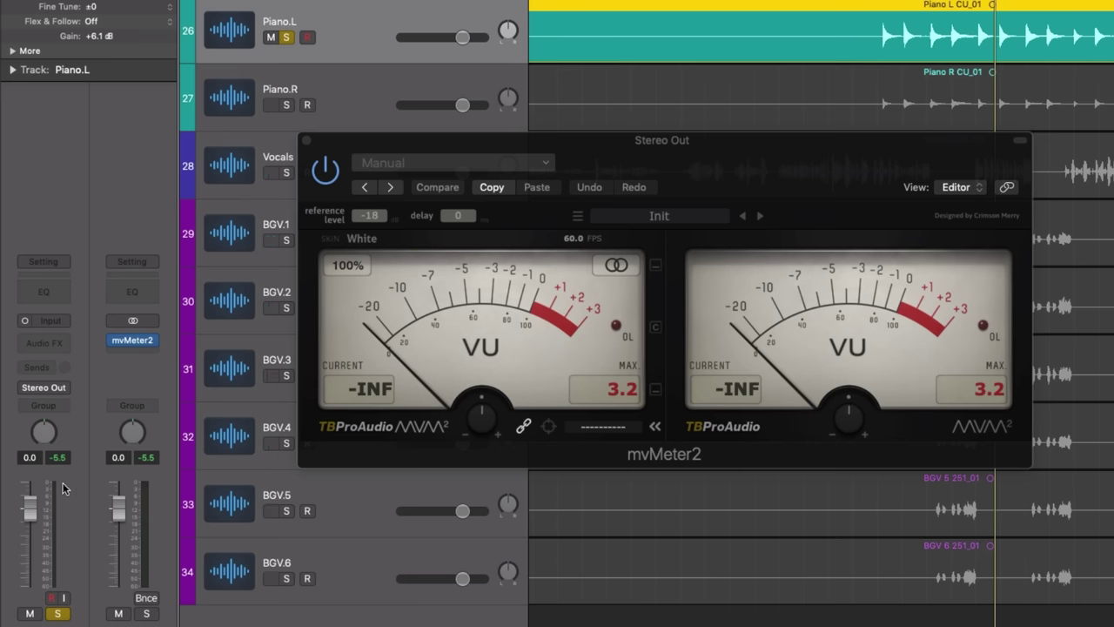
{"action": "key", "text": "space"}
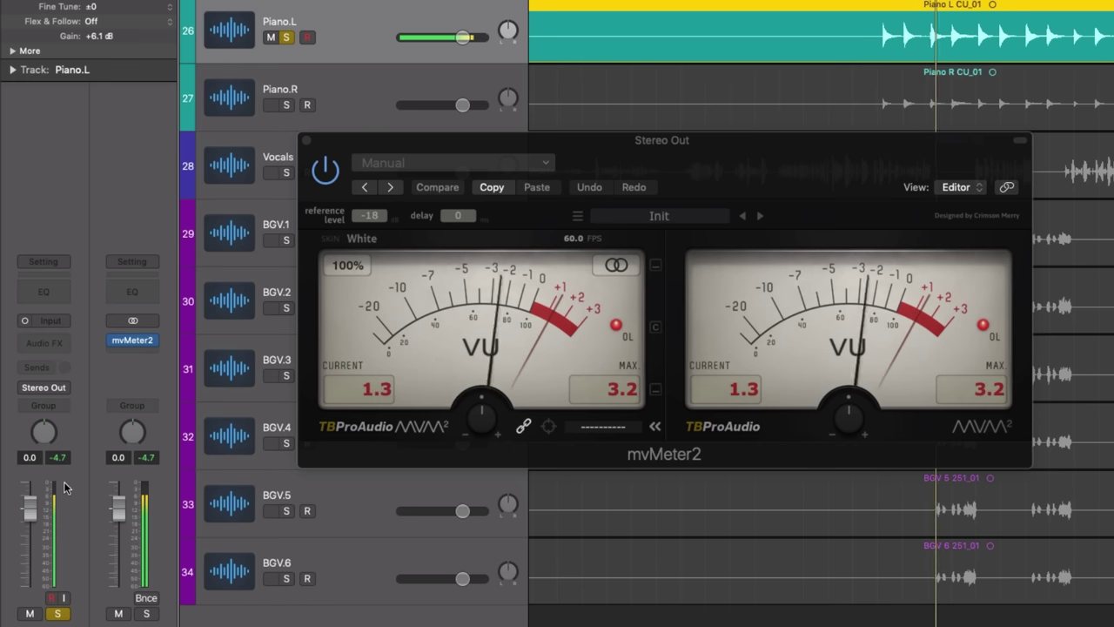
{"action": "key", "text": "space"}
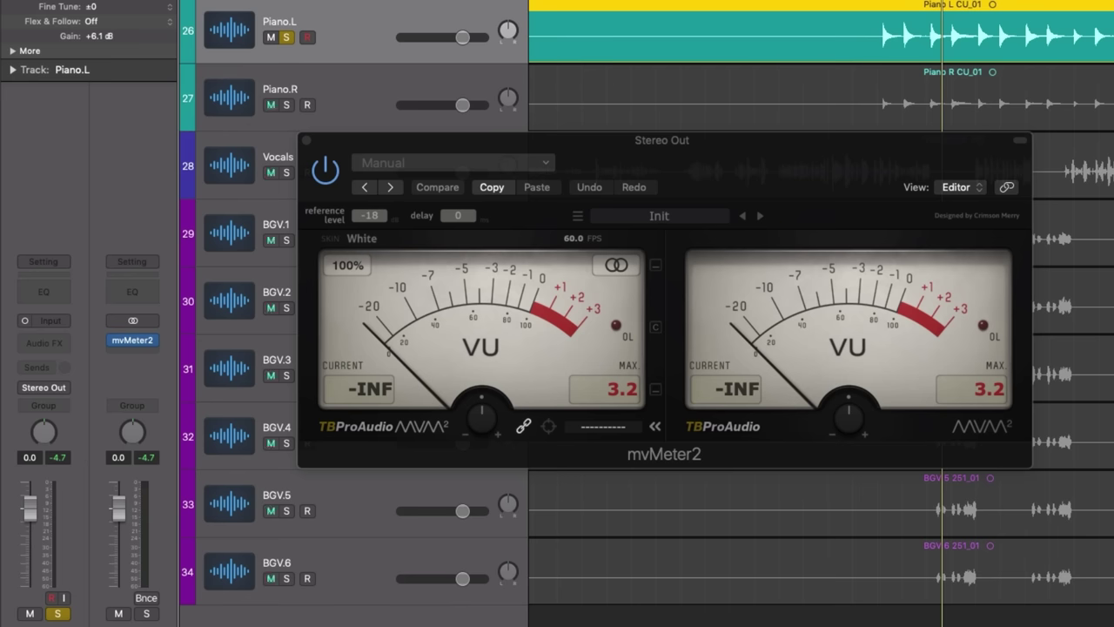
{"action": "key", "text": "comma"}
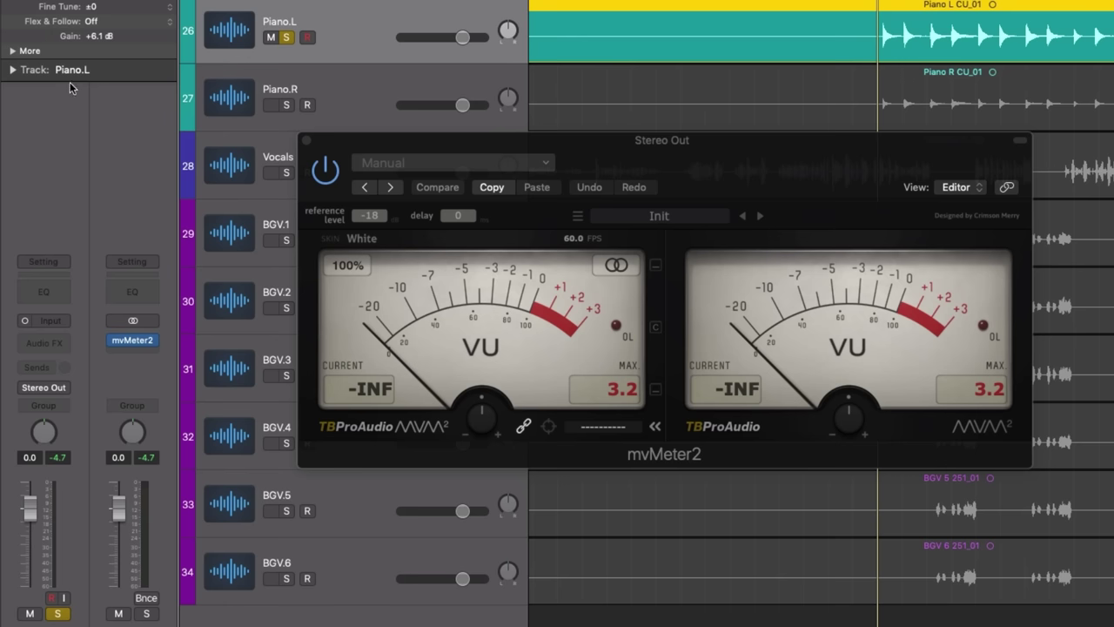
Step: Lower the Piano.L region gain via -4.7 and -7.5 dB, settling at -5.8 dB during playback
{"action": "left_click_drag", "start_coordinate": [103, 41], "coordinate": [100, 105]}
{"action": "key", "text": "space"}
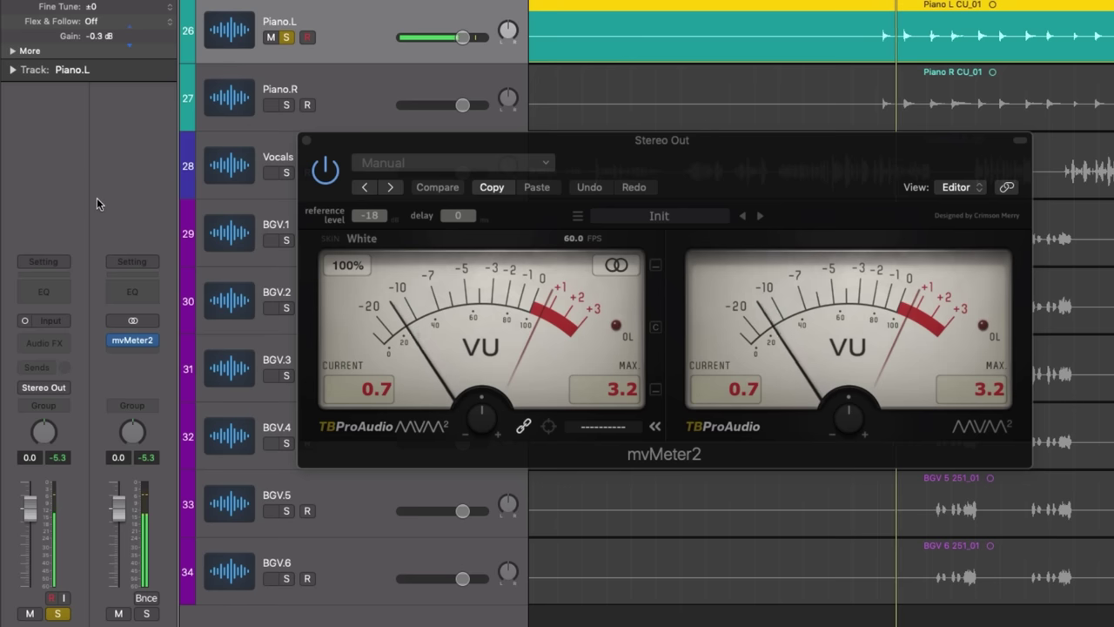
{"action": "left_click_drag", "start_coordinate": [87, 297], "coordinate": [87, 364]}
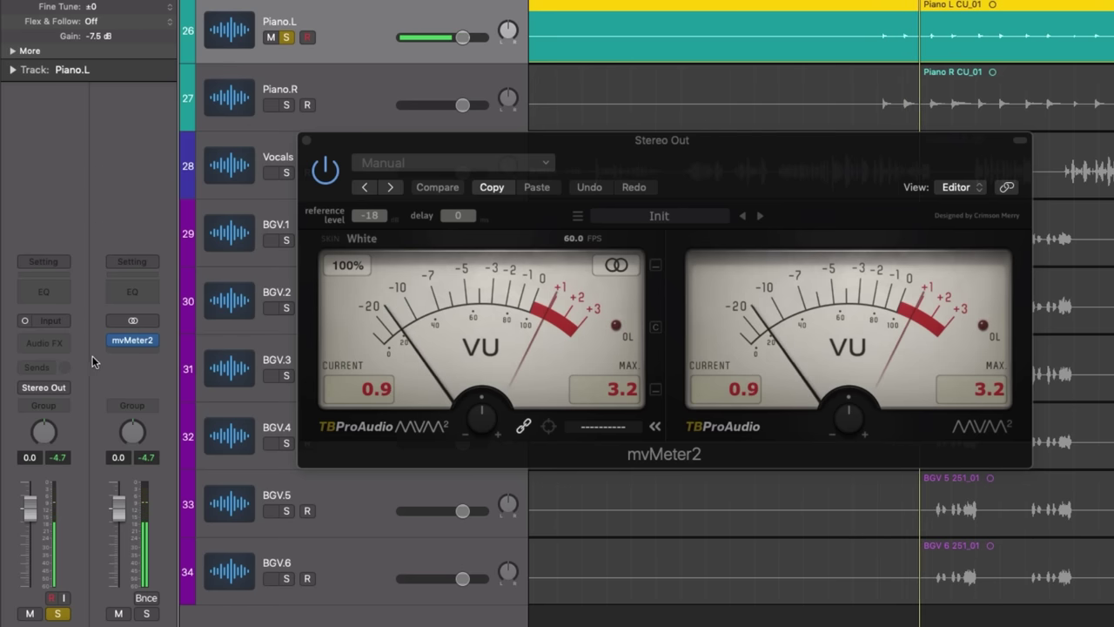
{"action": "key", "text": "space"}
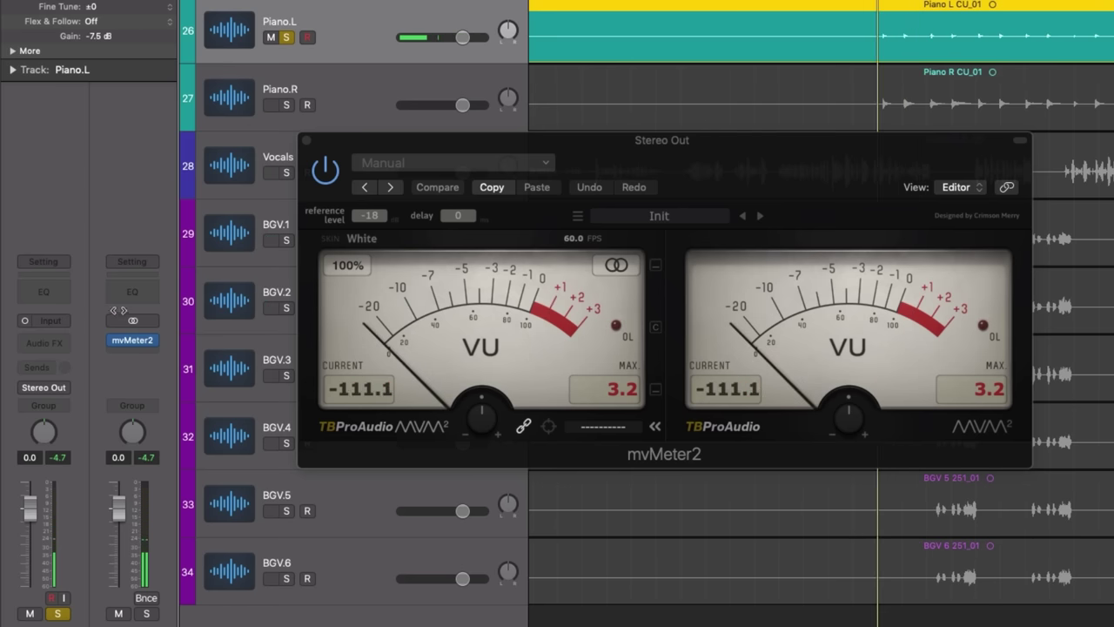
{"action": "key", "text": "space"}
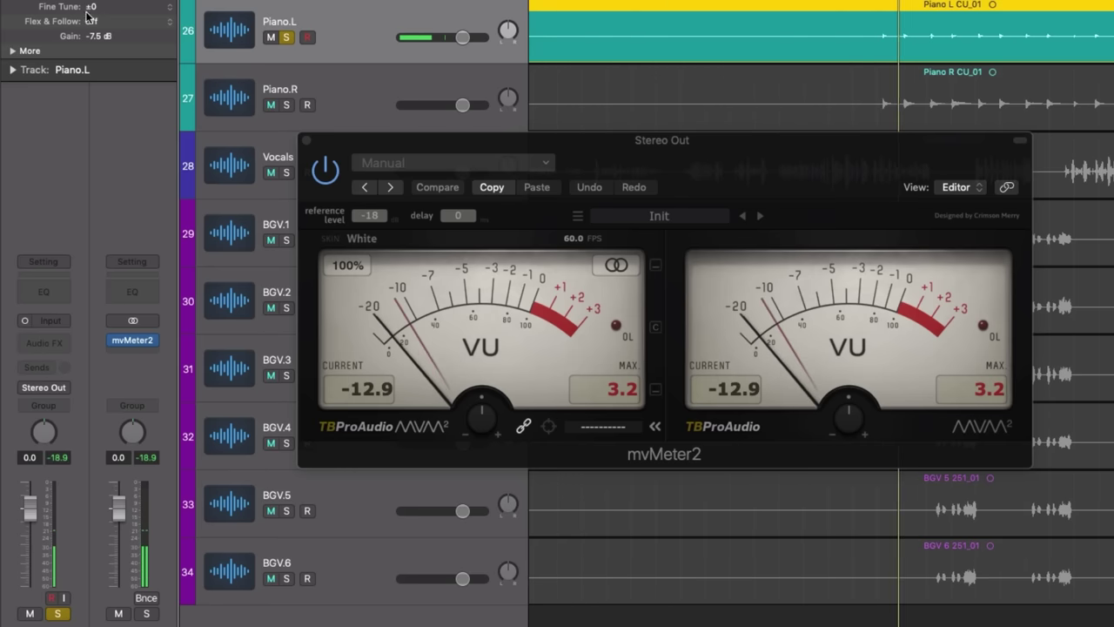
{"action": "left_click_drag", "start_coordinate": [98, 35], "coordinate": [97, 24]}
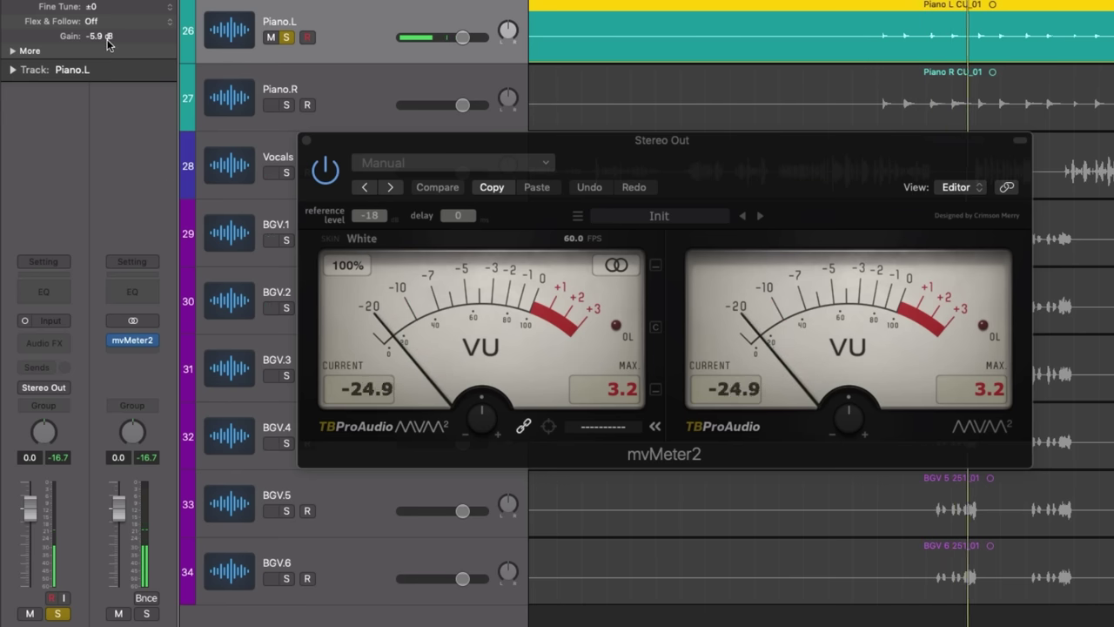
{"action": "left_click_drag", "start_coordinate": [106, 39], "coordinate": [106, 36]}
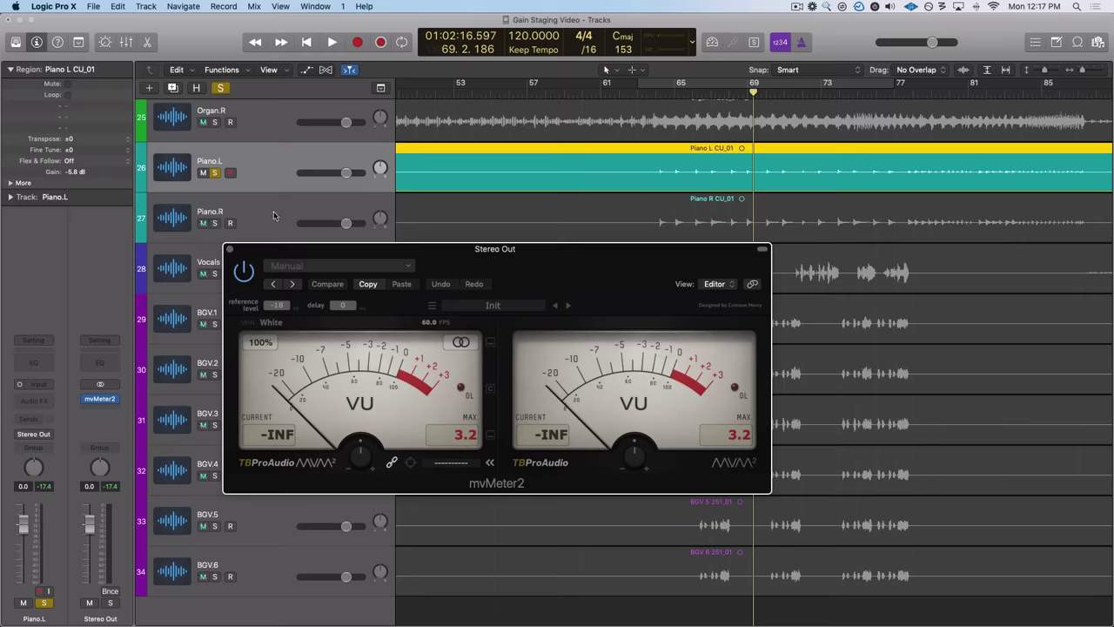
Step: Select and solo the Snare.T track, then play it briefly to meter the snare
{"action": "key", "text": "super+a"}
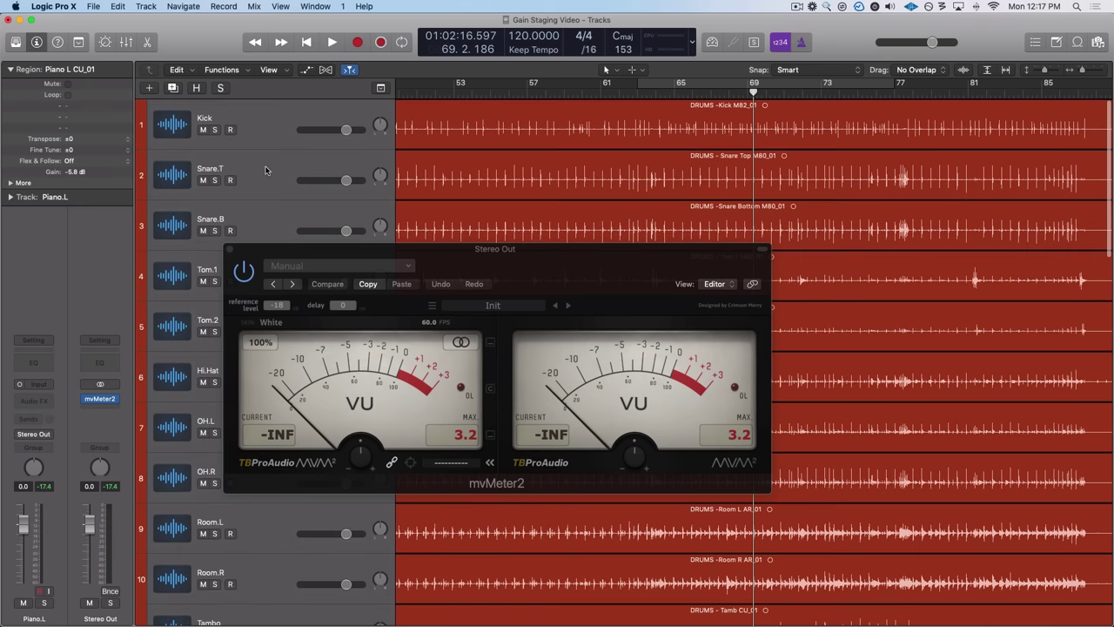
{"action": "left_click", "coordinate": [224, 182]}
{"action": "left_click", "coordinate": [217, 181]}
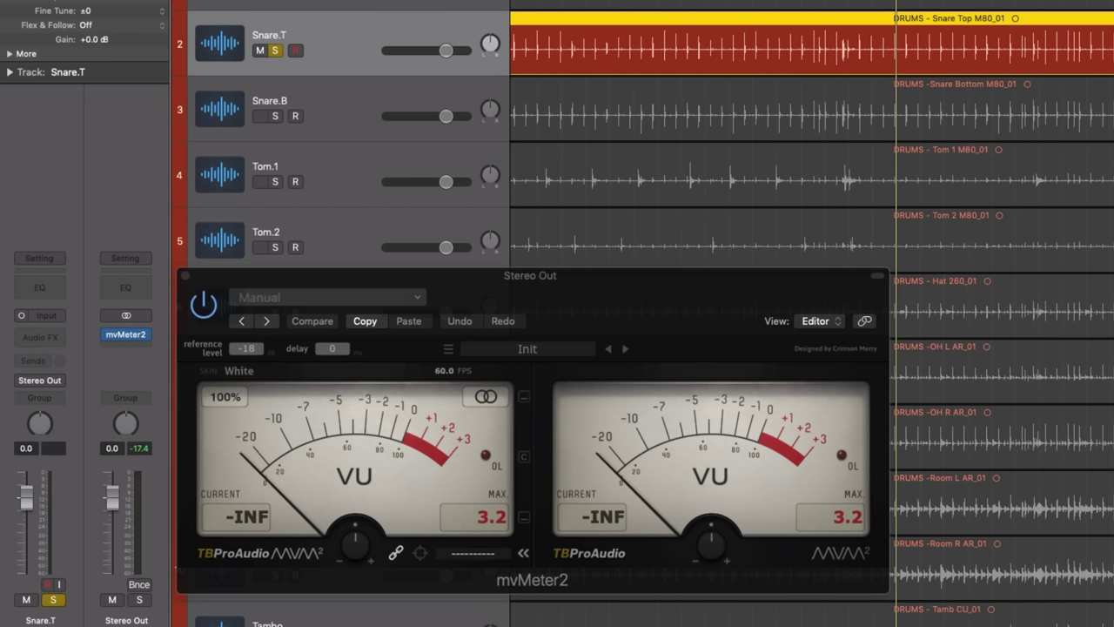
{"action": "key", "text": "space"}
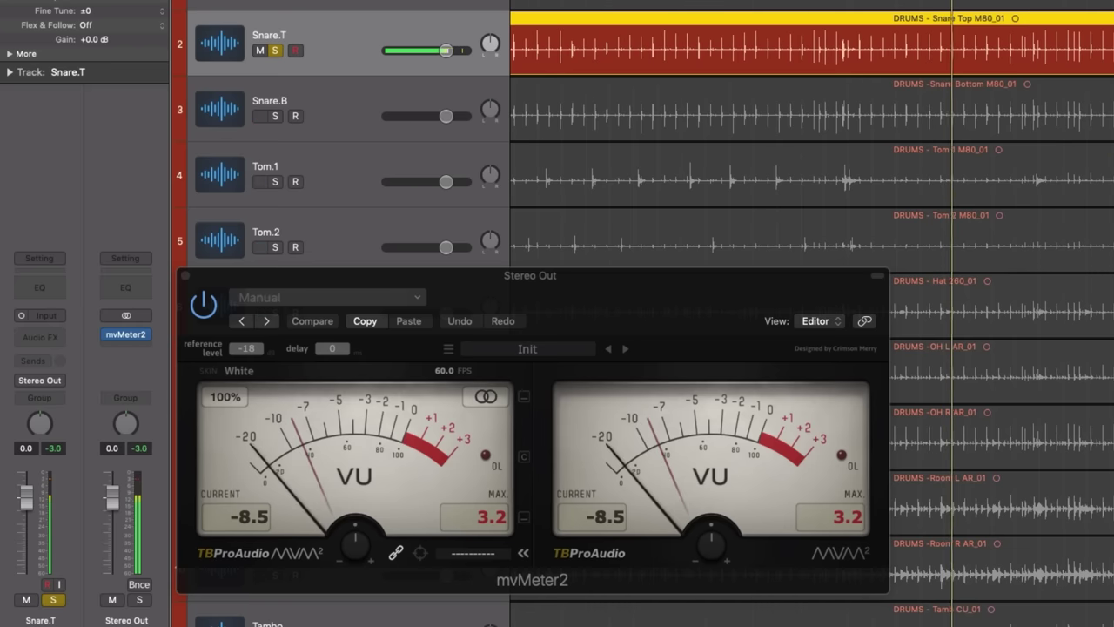
{"action": "key", "text": "space"}
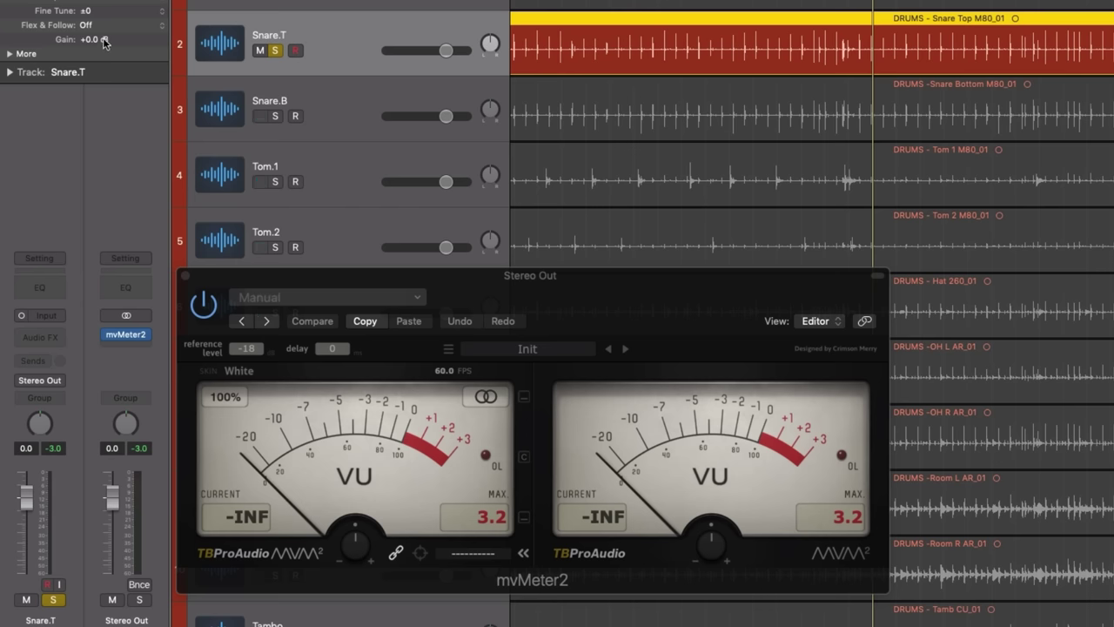
Step: Raise the Snare Top M80_01 region gain to +8.5 dB and stop playback
{"action": "left_click_drag", "start_coordinate": [98, 41], "coordinate": [105, 26]}
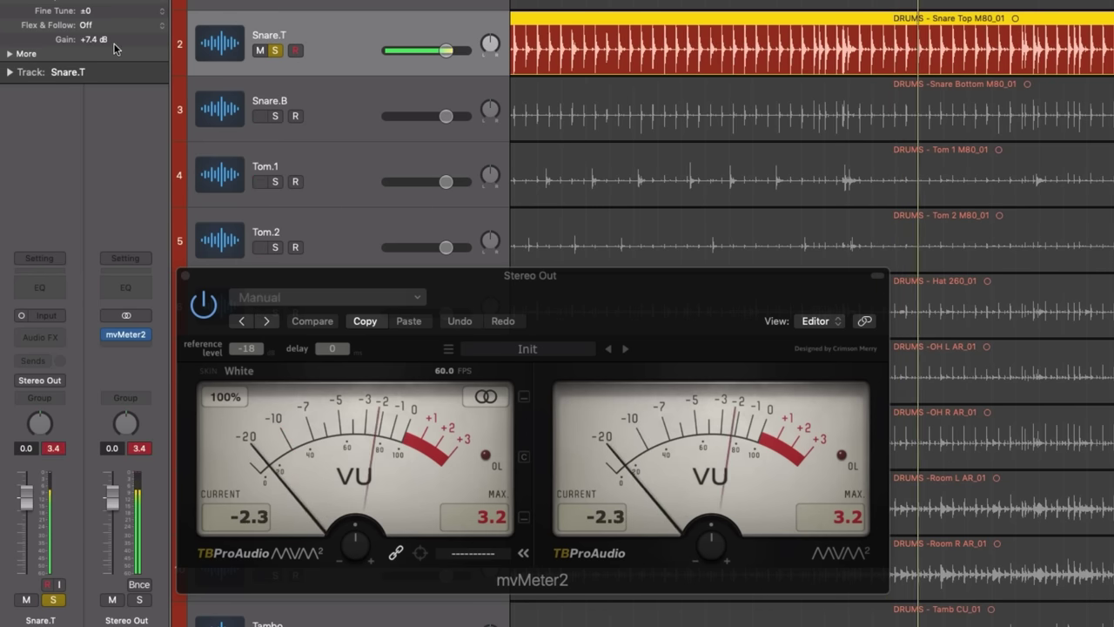
{"action": "mouse_move", "coordinate": [93, 42]}
{"action": "left_mouse_down"}
{"action": "mouse_move", "coordinate": [89, 5]}
{"action": "mouse_move", "coordinate": [90, 37]}
{"action": "left_mouse_up"}
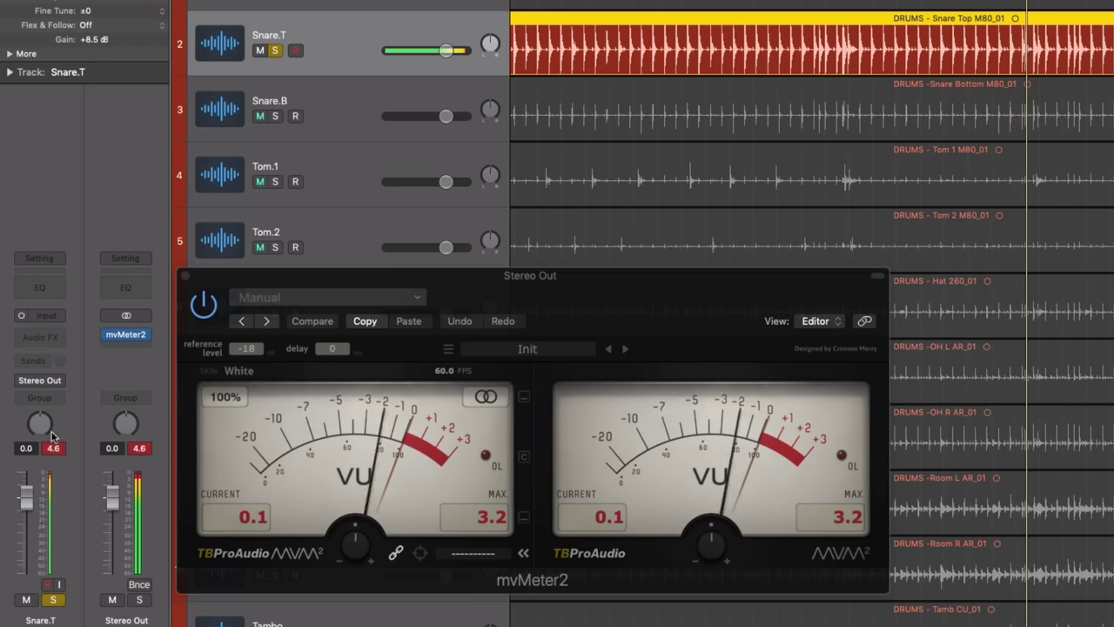
{"action": "key", "text": "space"}
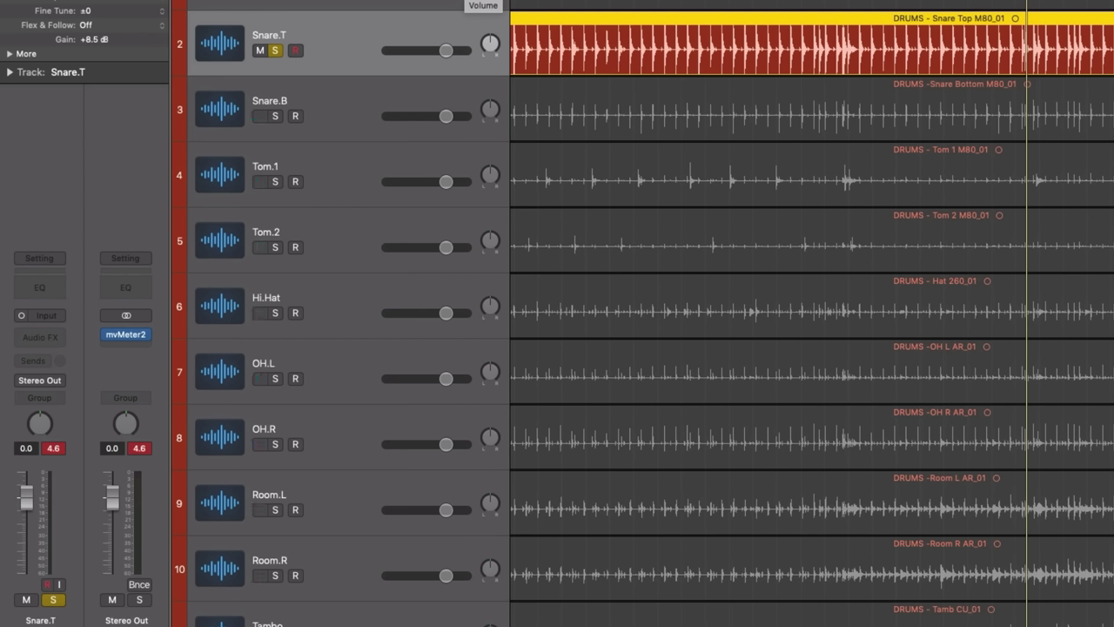
Step: Reset the red 4.6 peak readouts on the channel strips
{"action": "left_click", "coordinate": [138, 449]}
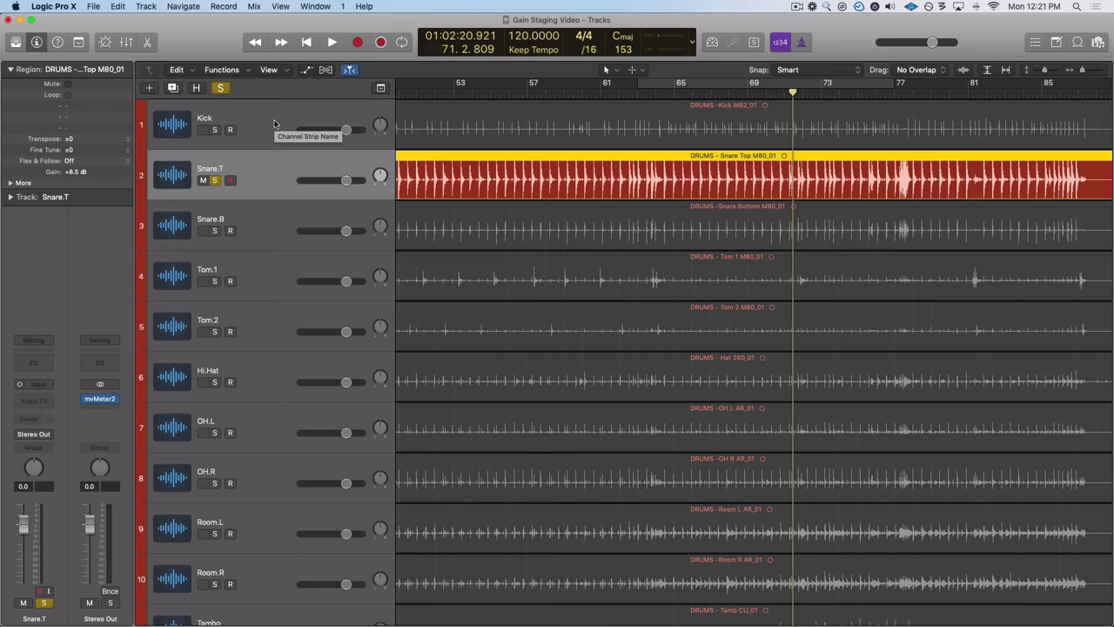
Step: Normalize region gain on the Kick through Tambo drum tracks individually to a -6 dB target
{"action": "left_click", "coordinate": [274, 124]}
{"action": "scroll", "coordinate": [277, 346], "scroll_direction": "down", "scroll_amount": 5}
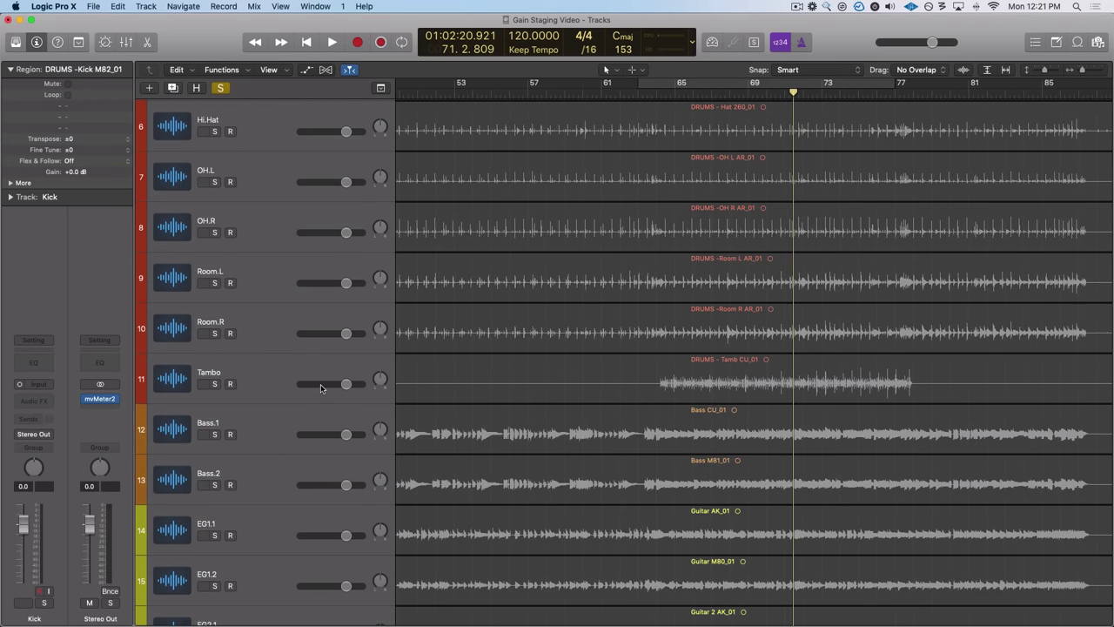
{"action": "left_click", "coordinate": [301, 373], "text": "shift"}
{"action": "scroll", "coordinate": [296, 349], "scroll_direction": "up", "scroll_amount": 5}
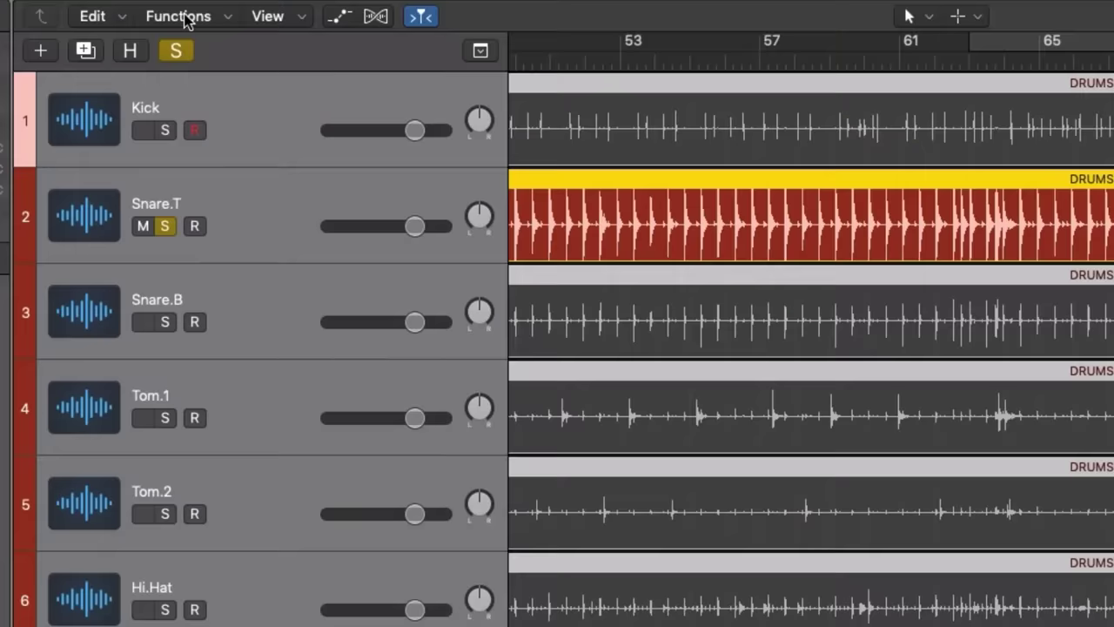
{"action": "left_click", "coordinate": [221, 70]}
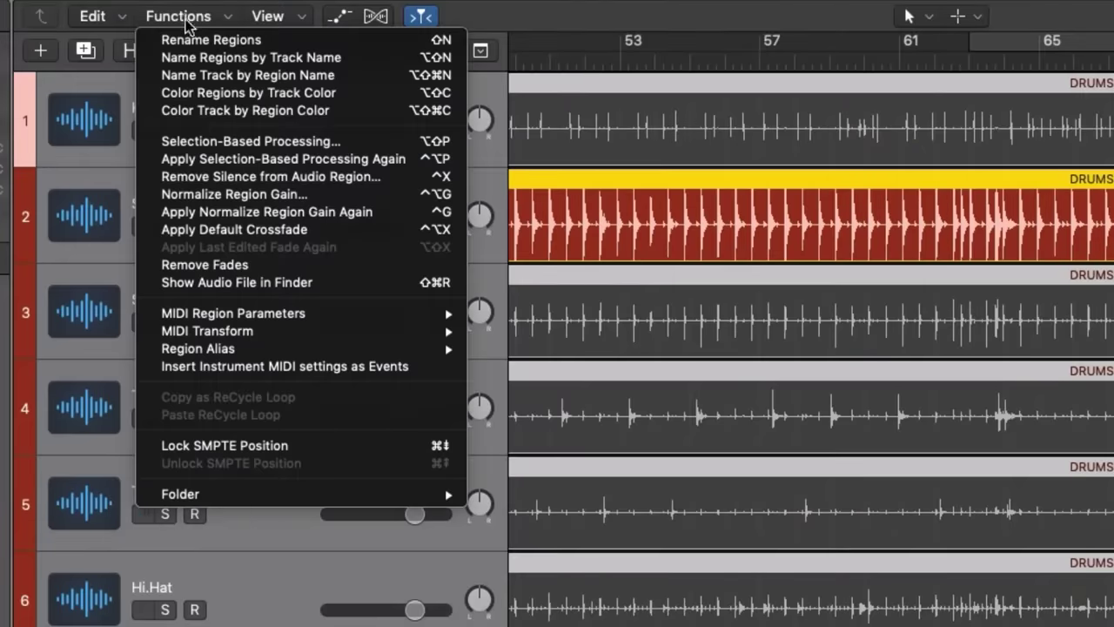
{"action": "left_click", "coordinate": [251, 194]}
{"action": "left_click", "coordinate": [810, 198]}
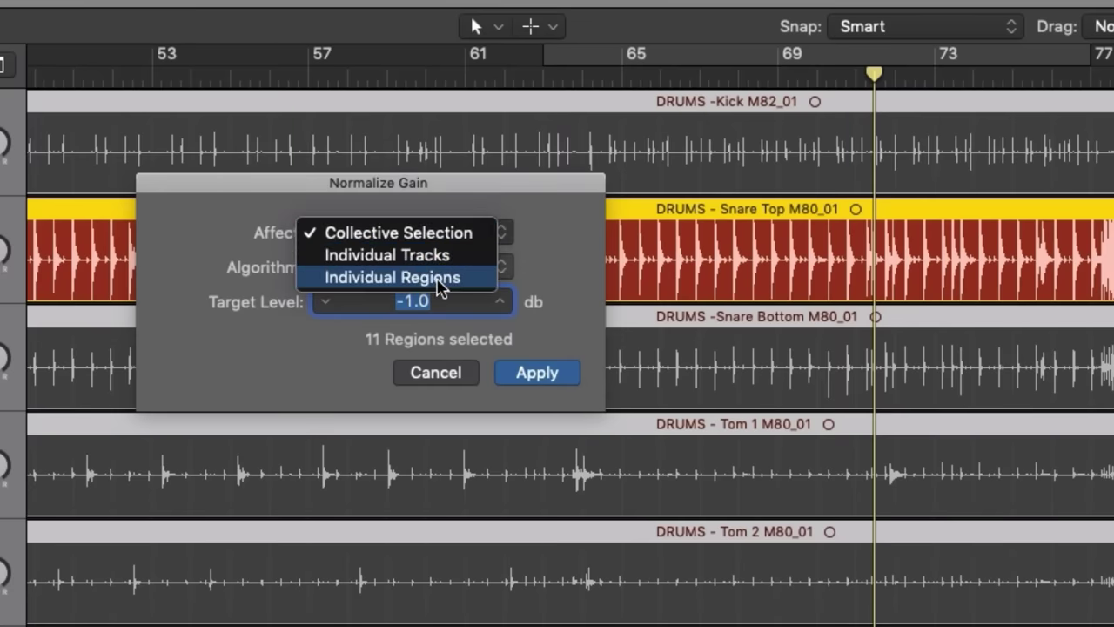
{"action": "left_click", "coordinate": [438, 258]}
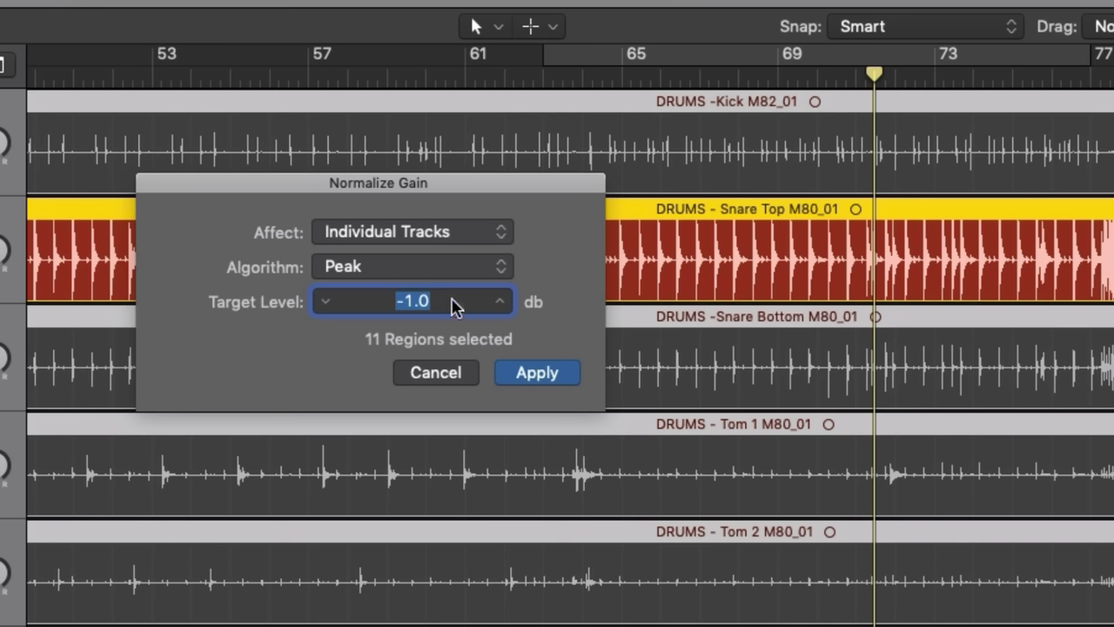
{"action": "type", "text": "-6"}
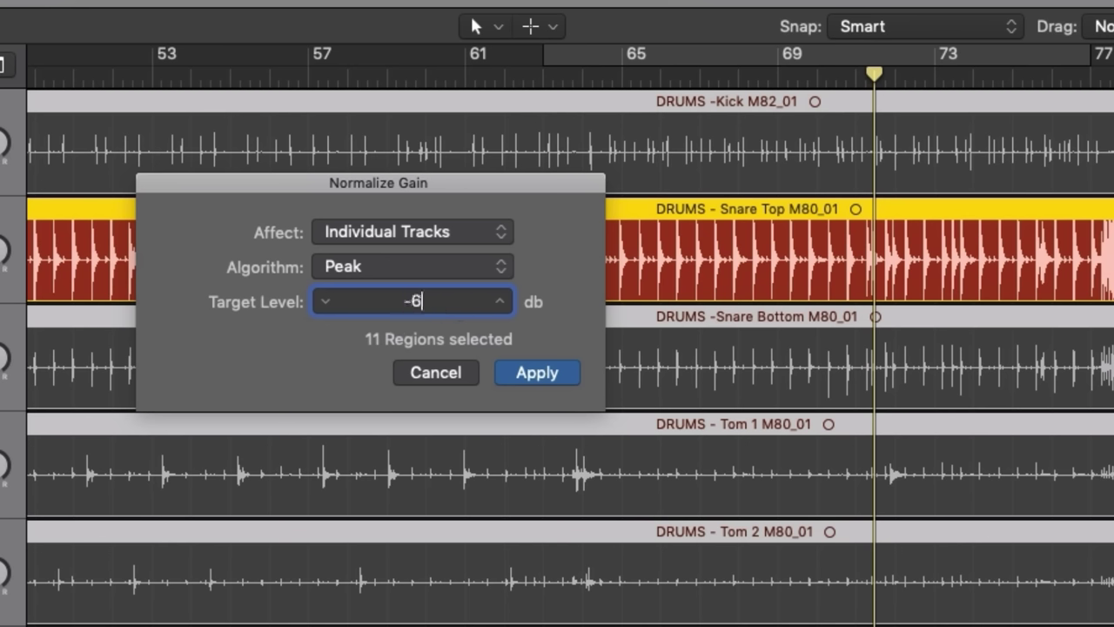
{"action": "key", "text": "Tab"}
{"action": "left_click", "coordinate": [543, 376]}
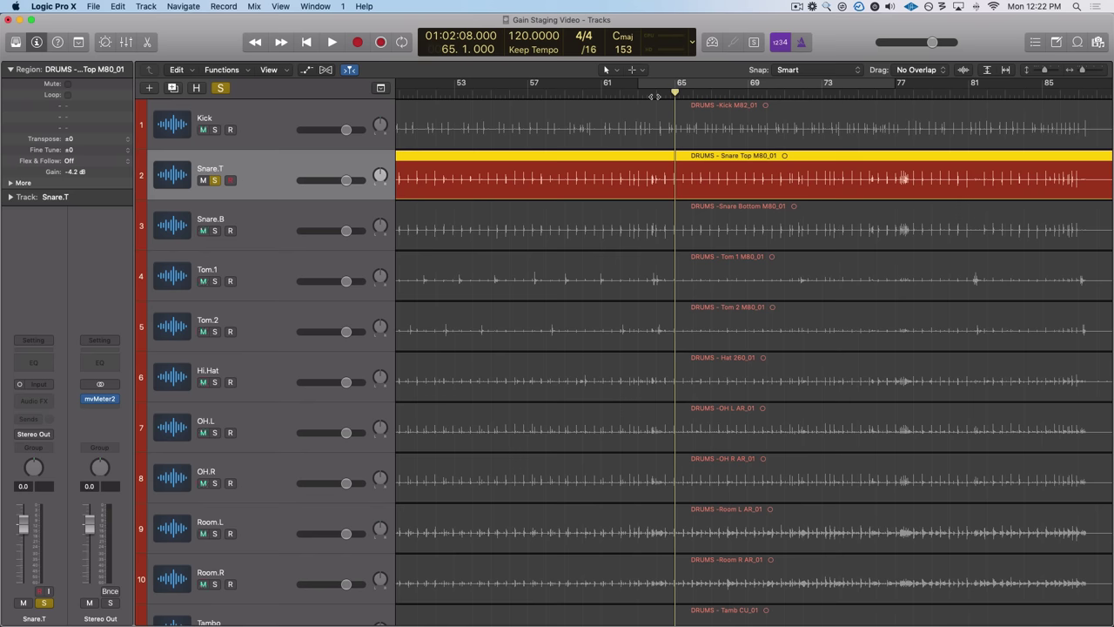
Step: Zoom to fit so the tracks area spans bar 1 to past bar 145
{"action": "key", "text": "z"}
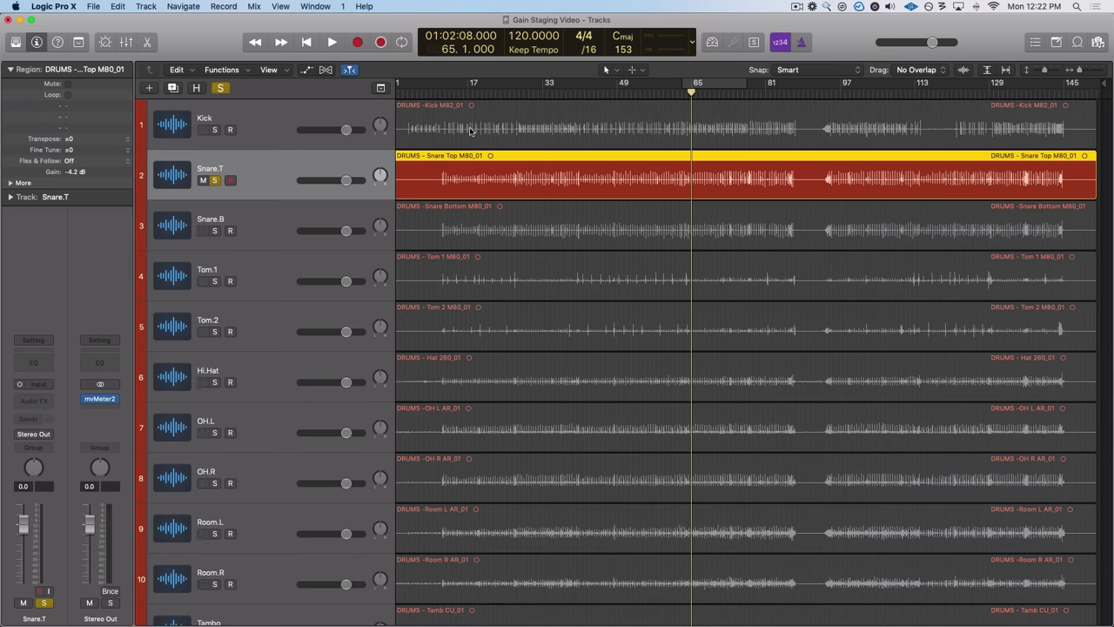
Step: Unsolo the Snare.T track so all drum tracks play together
{"action": "key", "text": "s"}
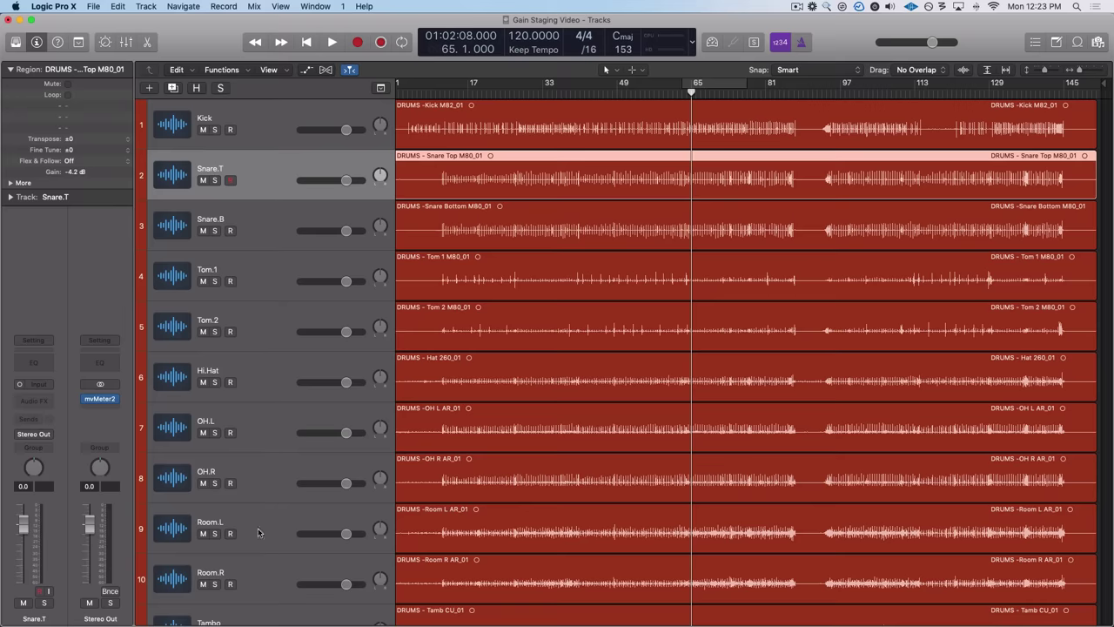
{"action": "scroll", "coordinate": [266, 564], "scroll_direction": "down", "scroll_amount": 4}
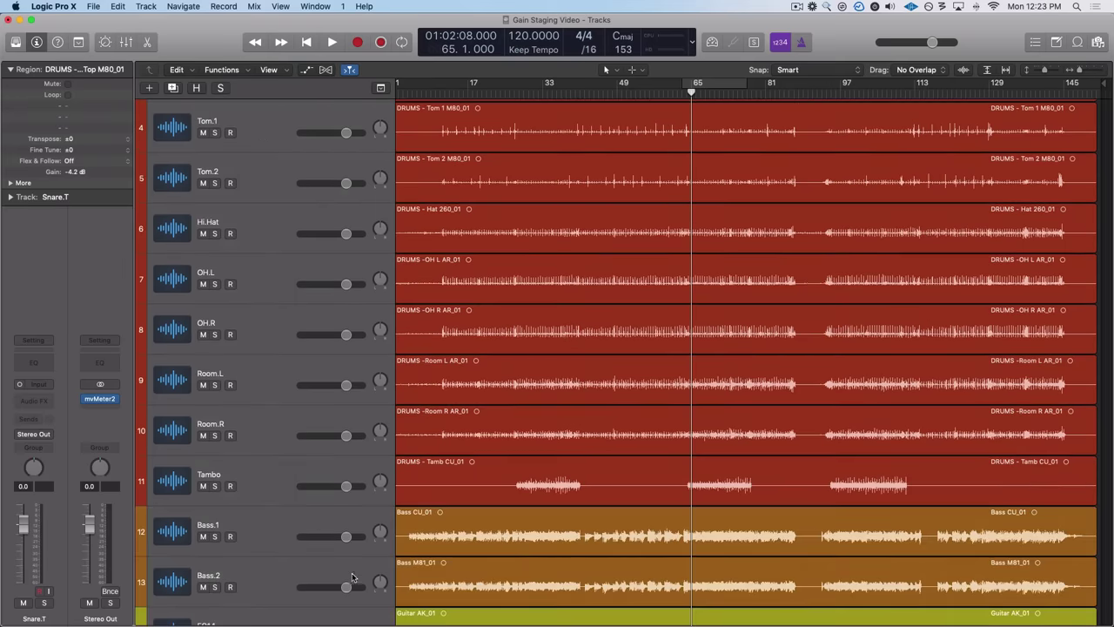
Step: Scroll down to the guitars and select EG1.2 with its Guitar M80_01 region
{"action": "scroll", "coordinate": [353, 577], "scroll_direction": "down", "scroll_amount": 5}
{"action": "left_click", "coordinate": [326, 505]}
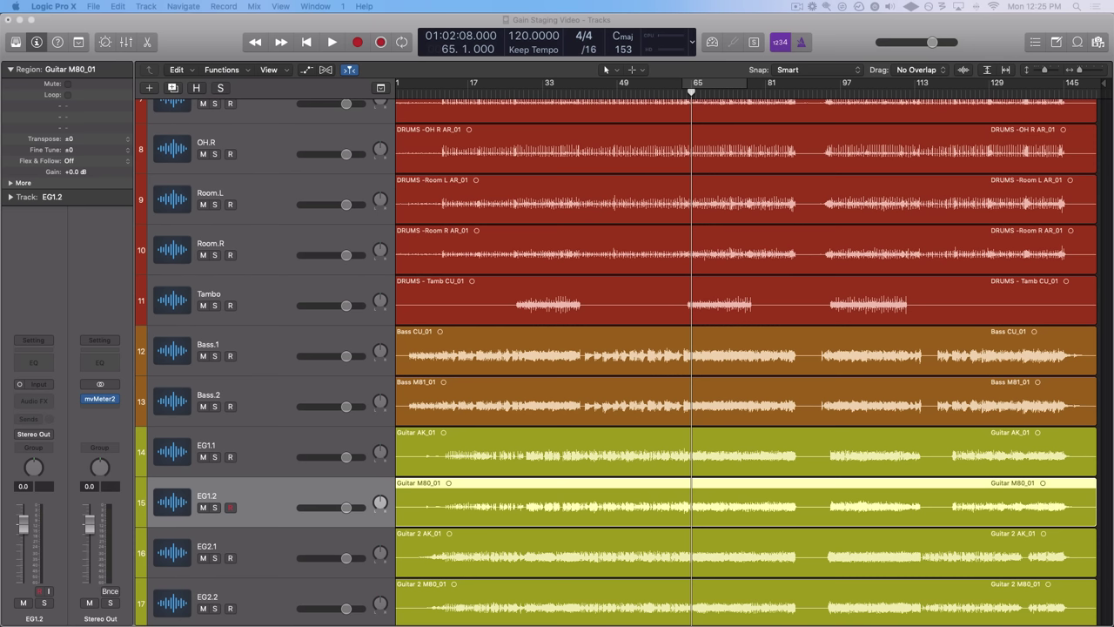
Step: Select the Bass.1 track and its region
{"action": "left_click", "coordinate": [255, 367]}
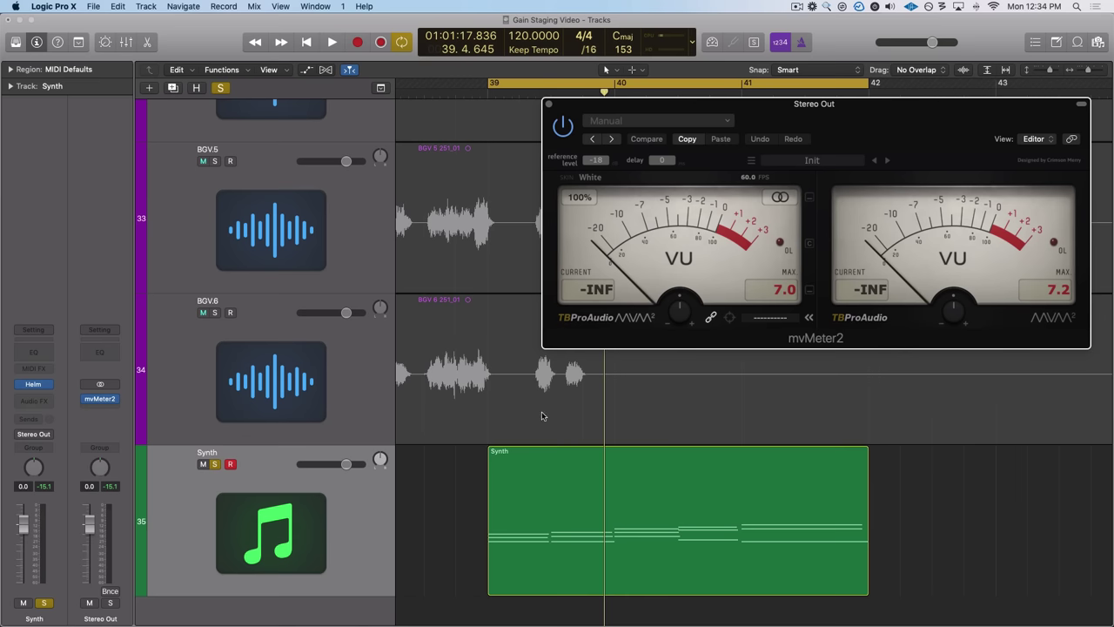
Step: During playback, raise Helm's volume on the Synth track from 0.252 to 0.464, then close Helm
{"action": "left_click", "coordinate": [35, 388]}
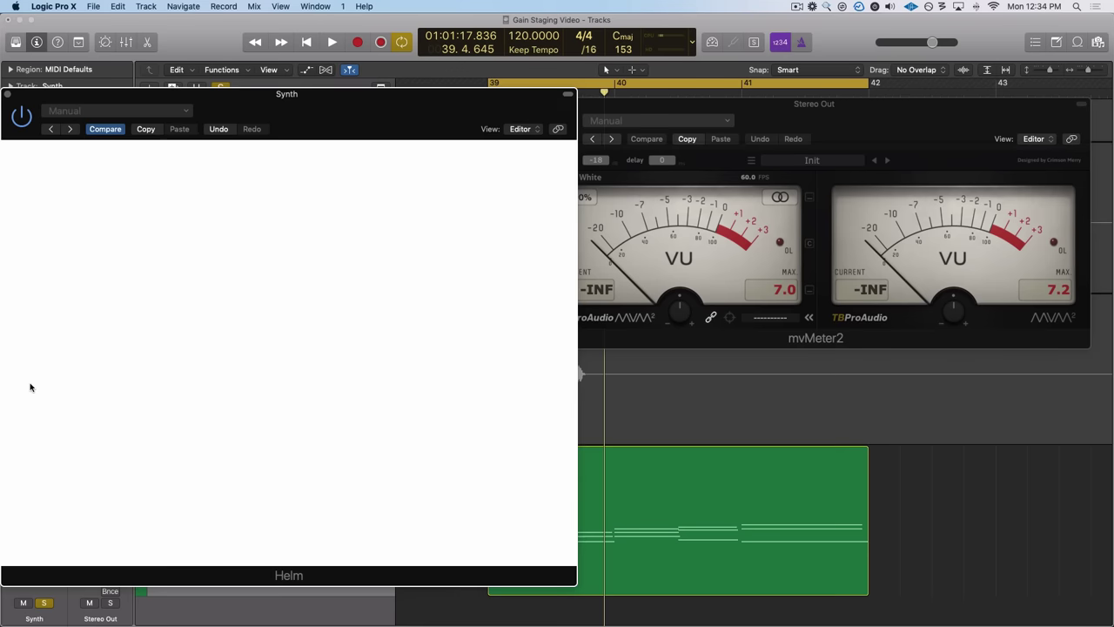
{"action": "left_click_drag", "start_coordinate": [826, 128], "coordinate": [830, 124]}
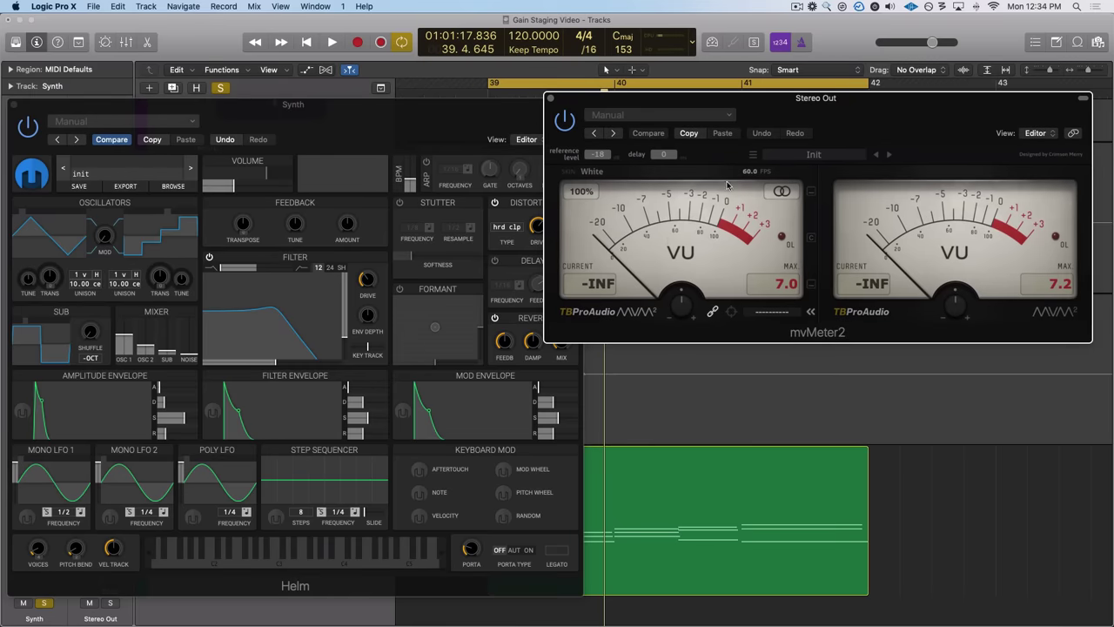
{"action": "key", "text": "space"}
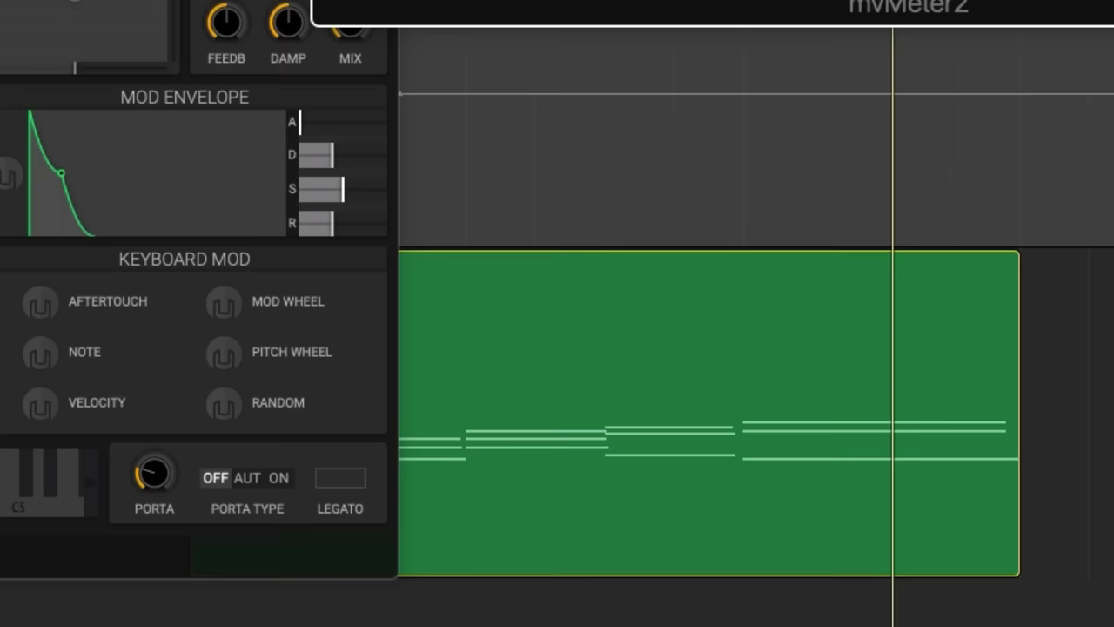
{"action": "left_click", "coordinate": [614, 366]}
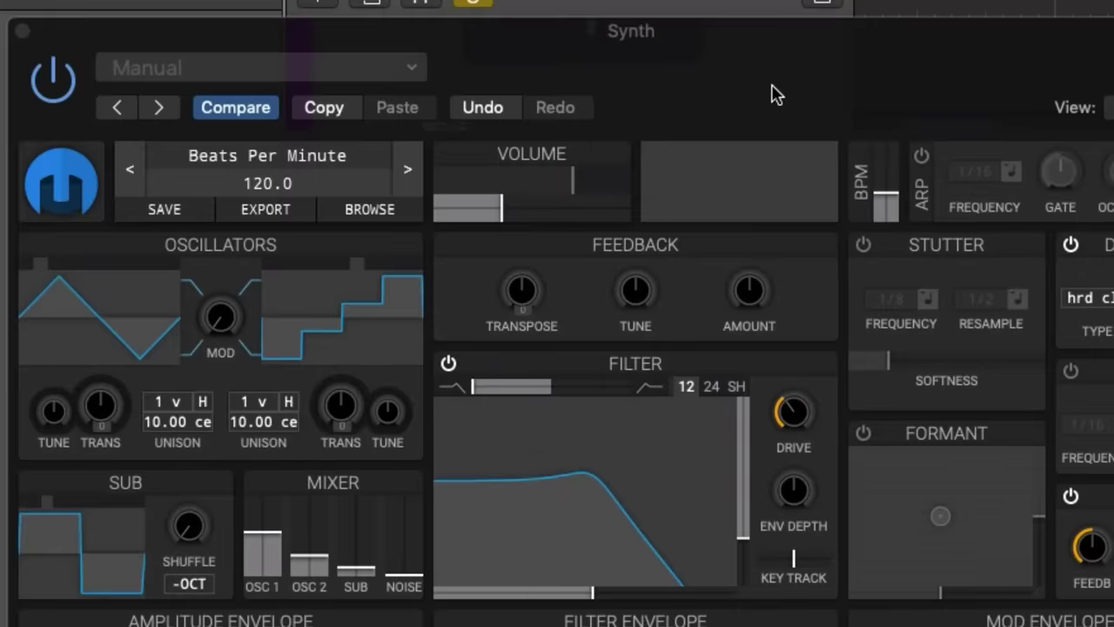
{"action": "mouse_move", "coordinate": [499, 167]}
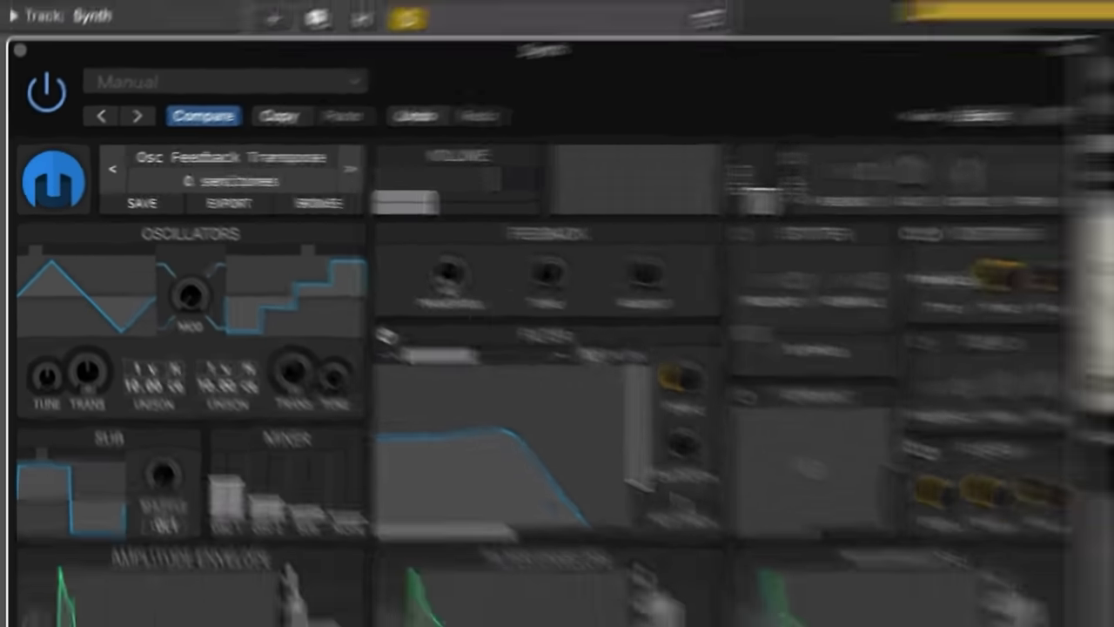
{"action": "mouse_move", "coordinate": [511, 214]}
{"action": "left_click_drag", "start_coordinate": [237, 188], "coordinate": [246, 185]}
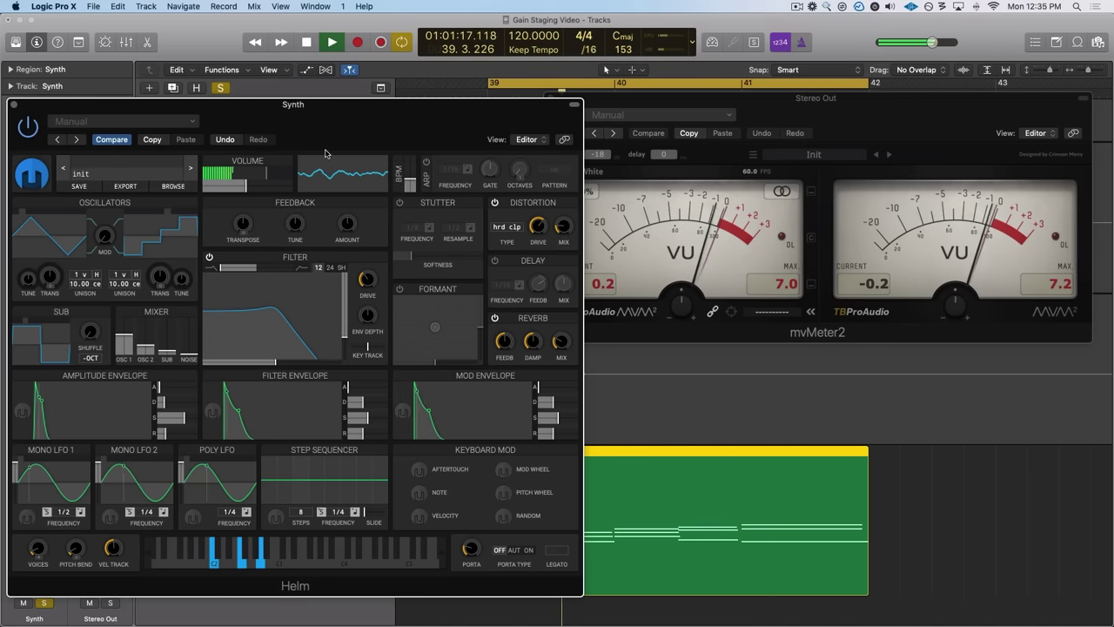
{"action": "mouse_move", "coordinate": [243, 179]}
{"action": "key", "text": "space"}
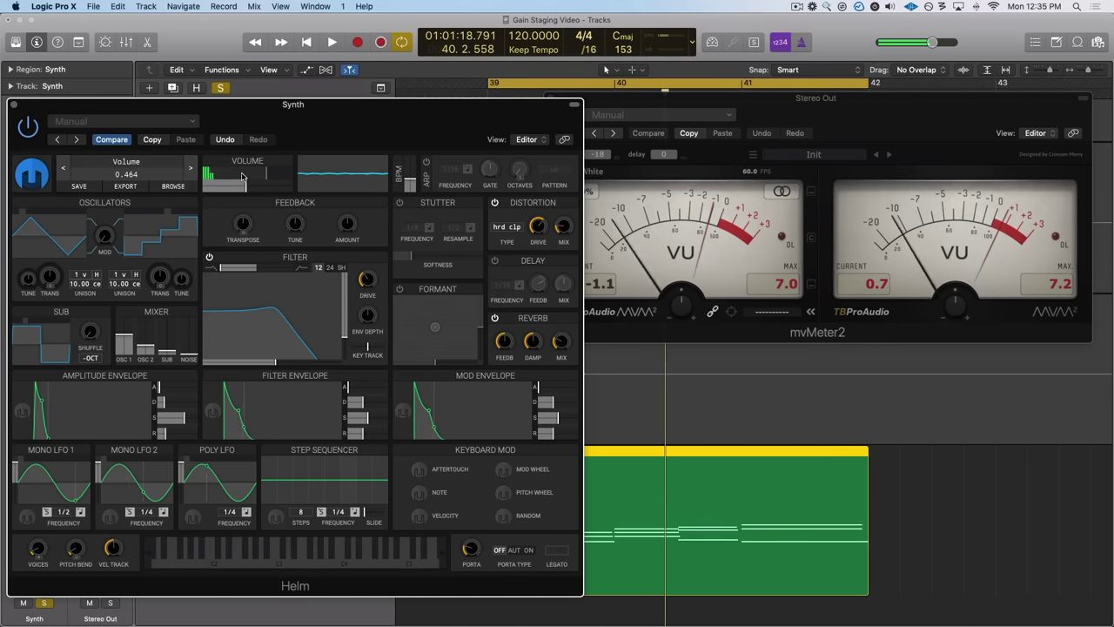
{"action": "key", "text": "super+w"}
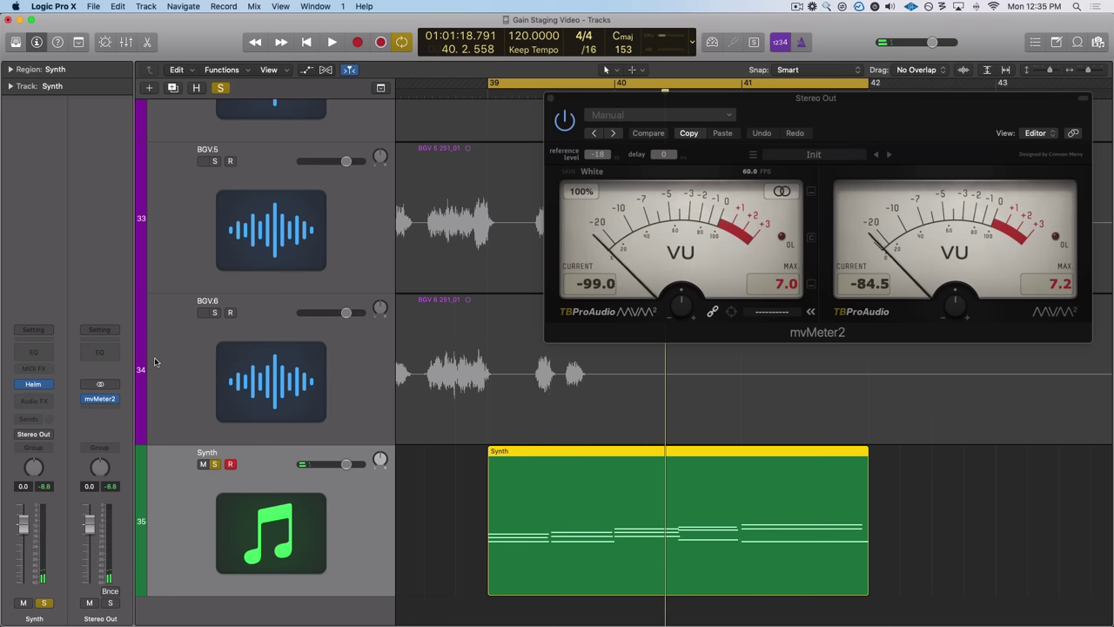
Step: Close the mvMeter2 window and zoom out to show the Organ, Piano, Vocals and BGV tracks
{"action": "left_click", "coordinate": [36, 403]}
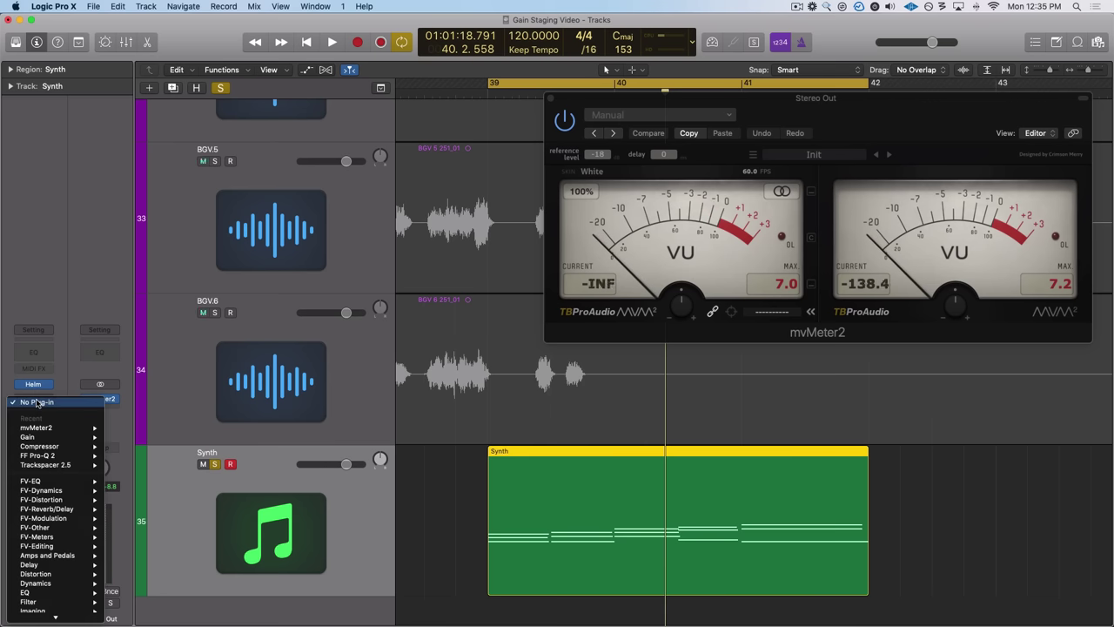
{"action": "mouse_move", "coordinate": [35, 437]}
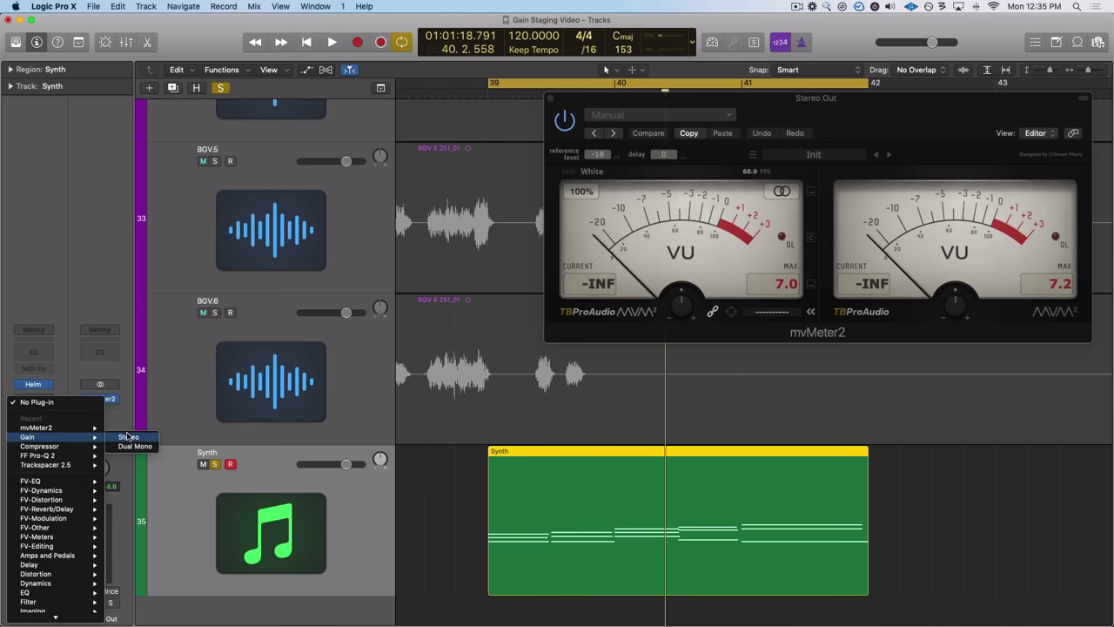
{"action": "left_click", "coordinate": [62, 217]}
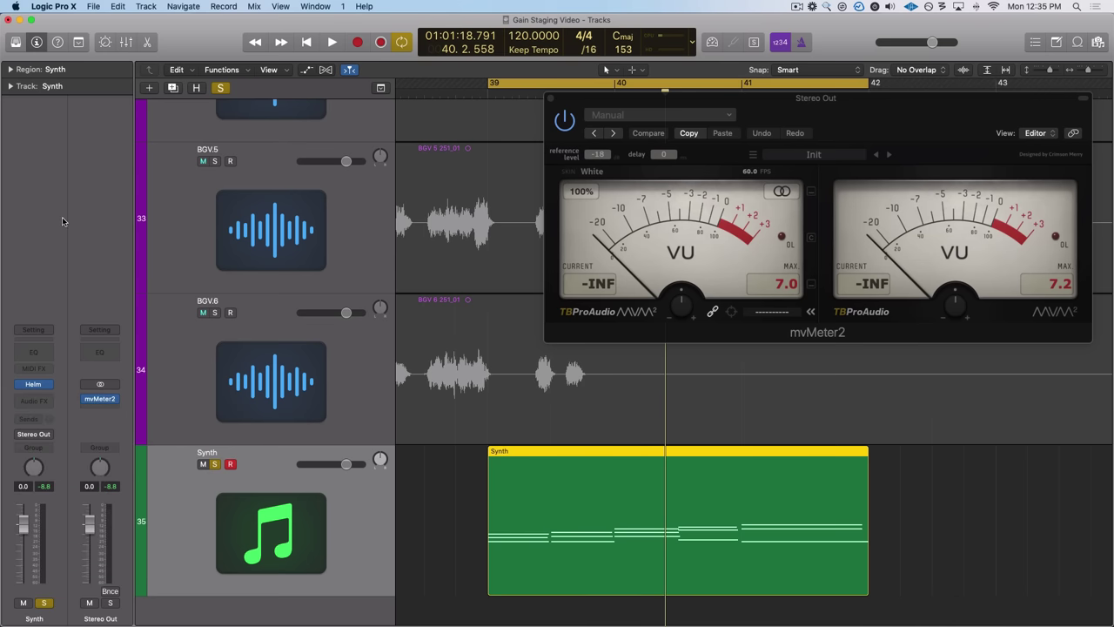
{"action": "left_click", "coordinate": [416, 417]}
{"action": "key", "text": "z"}
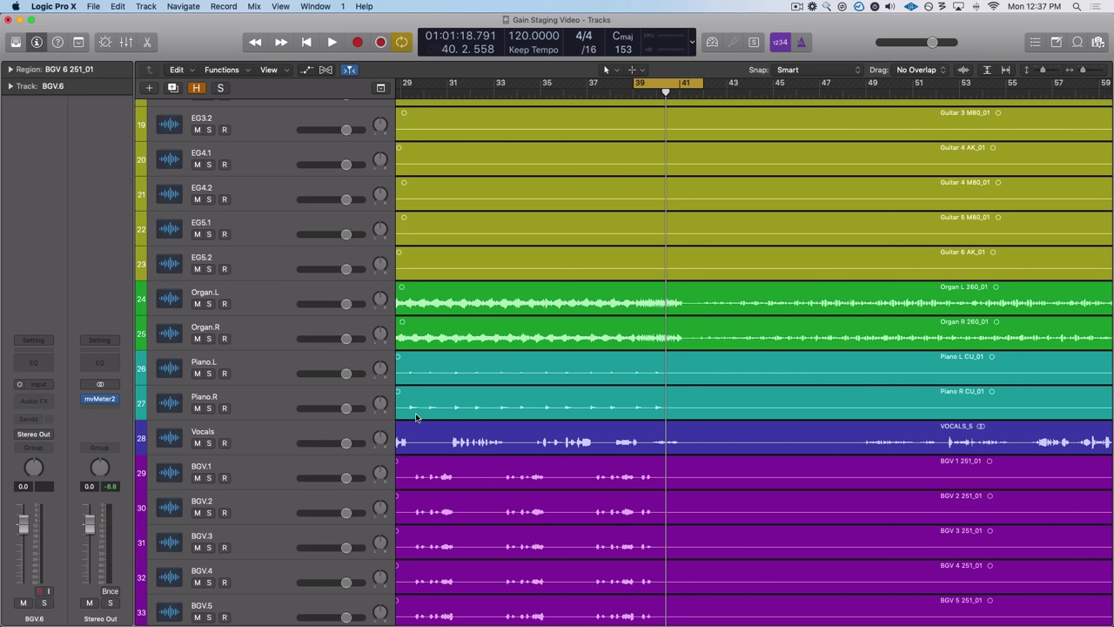
Step: Select the Vocals track's VOCALS_5 region and zoom in around the playhead
{"action": "scroll", "coordinate": [520, 478], "scroll_direction": "left", "scroll_amount": 5}
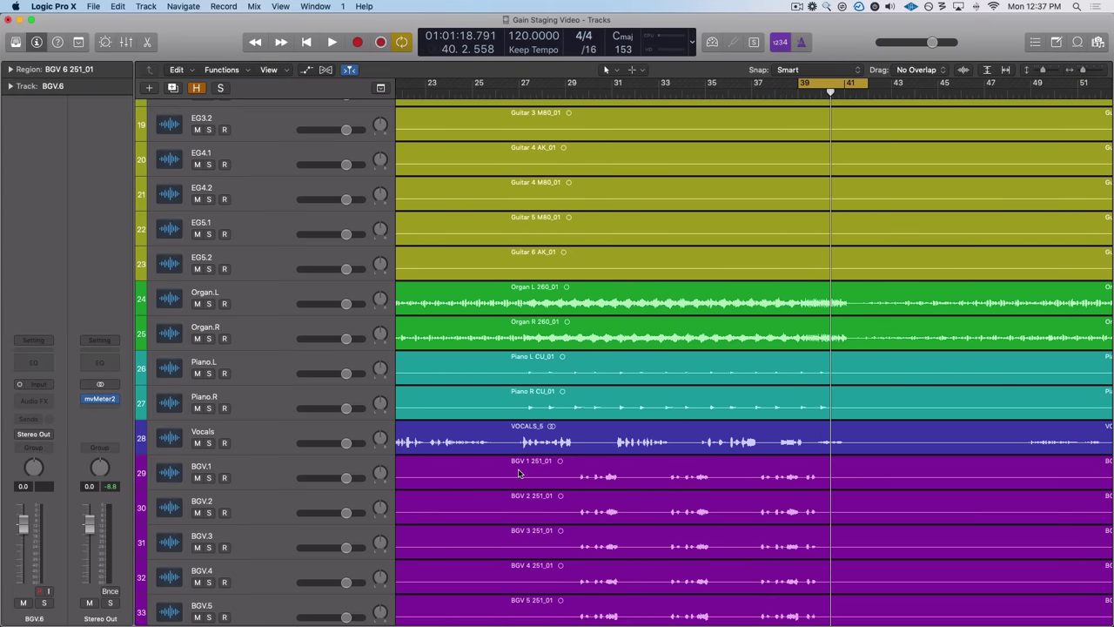
{"action": "left_click", "coordinate": [703, 449]}
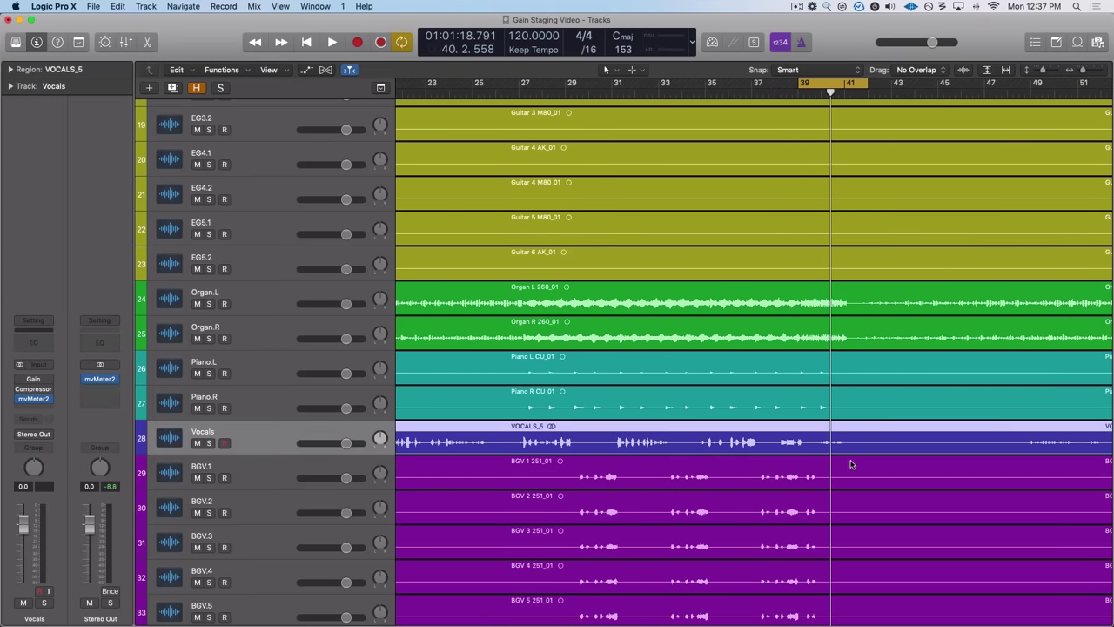
{"action": "scroll", "coordinate": [836, 470], "scroll_direction": "right", "scroll_amount": 3}
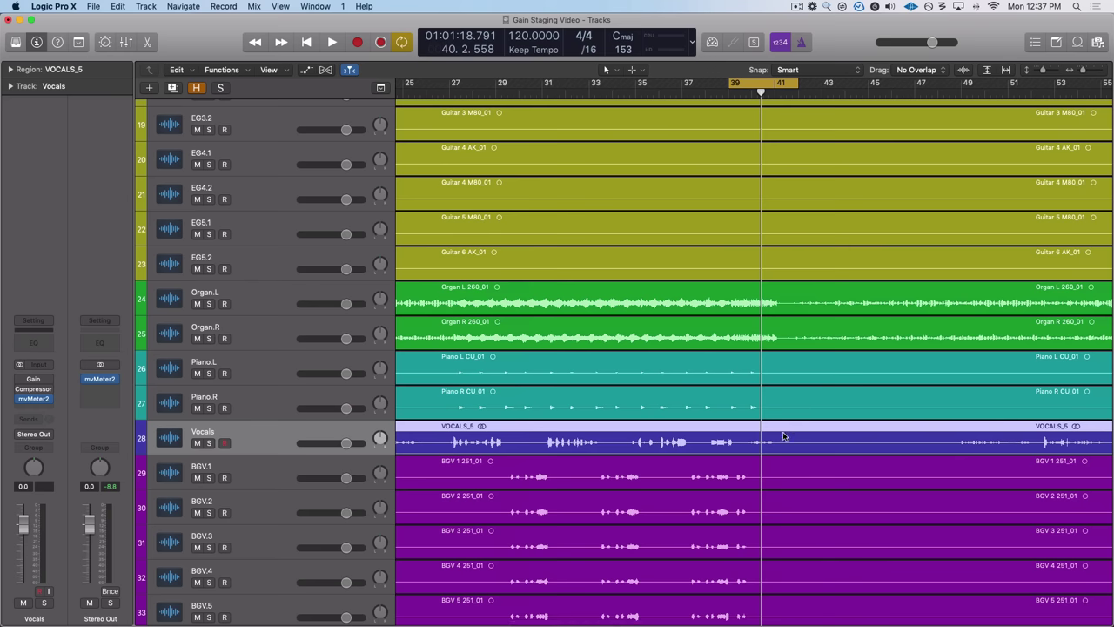
{"action": "key", "text": "super+Down"}
{"action": "key", "text": "super+Right"}
Step: Split the 37.4–39.3 vocal passage into VOCALS_5.3 and show its region settings
{"action": "left_click_drag", "start_coordinate": [738, 450], "coordinate": [788, 450]}
{"action": "left_click", "coordinate": [762, 450]}
{"action": "left_click_drag", "start_coordinate": [678, 450], "coordinate": [732, 452]}
{"action": "left_click", "coordinate": [728, 451]}
{"action": "left_click", "coordinate": [744, 451]}
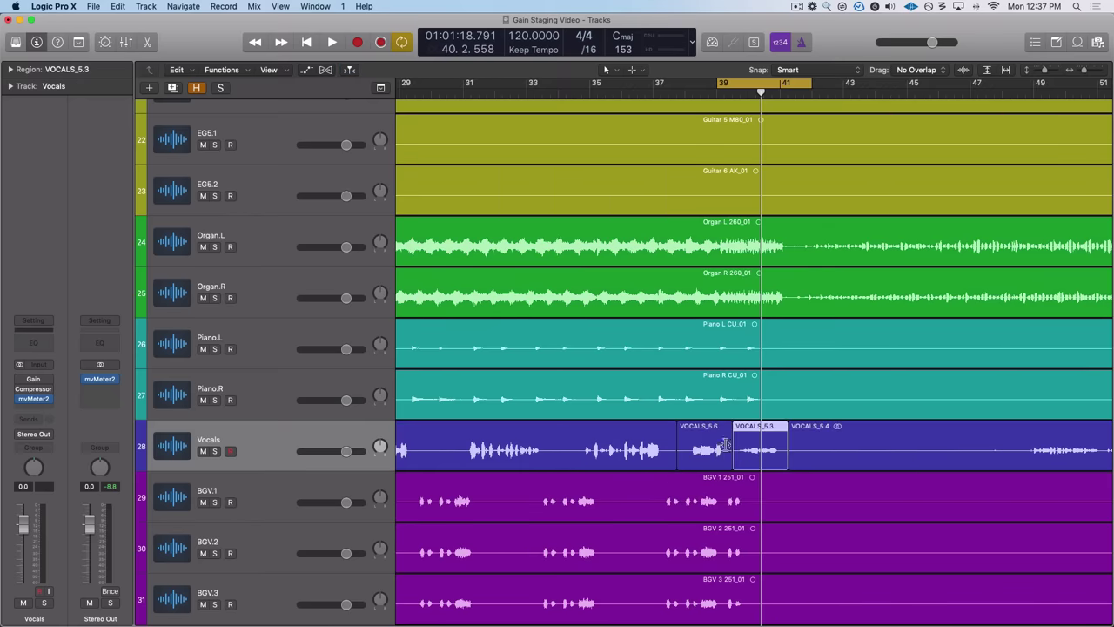
{"action": "left_click", "coordinate": [10, 70]}
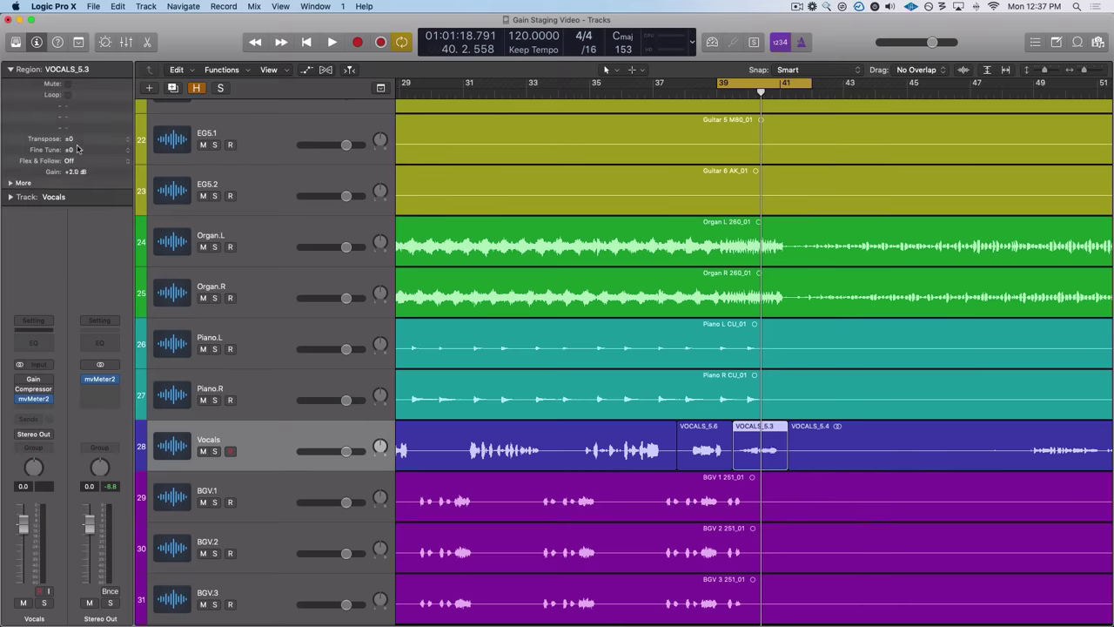